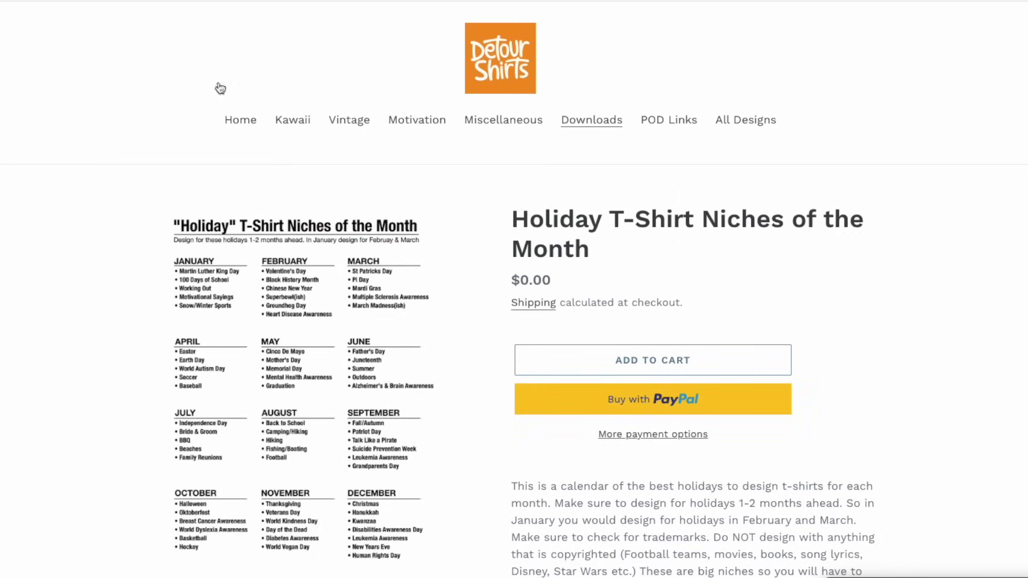
# - Return to the Downloads collection and open the free 100 Evergreen T-Shirt Niches for Print on Demand product
pyautogui.hotkey('alt', 'Left')
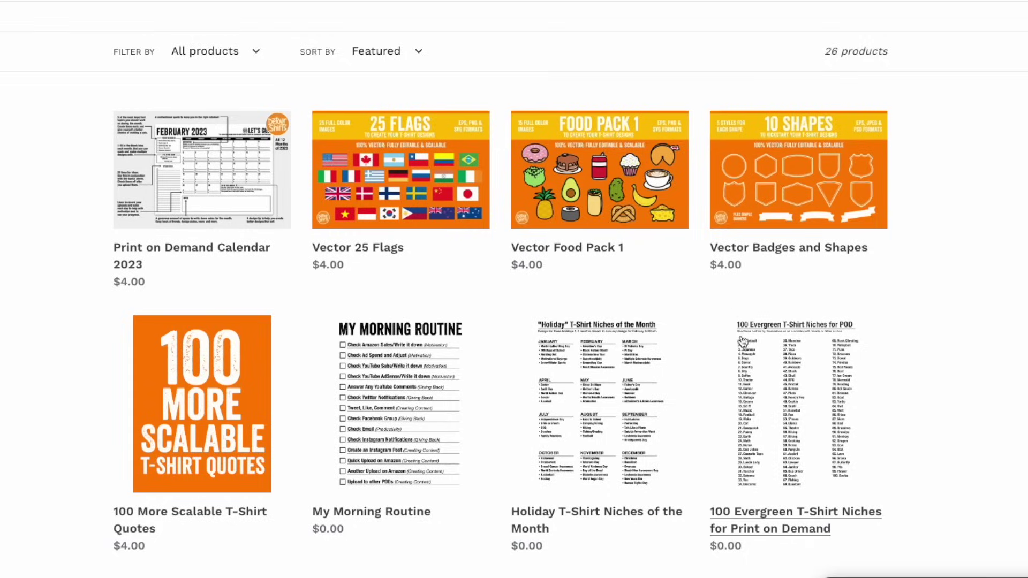
pyautogui.click(792, 376)
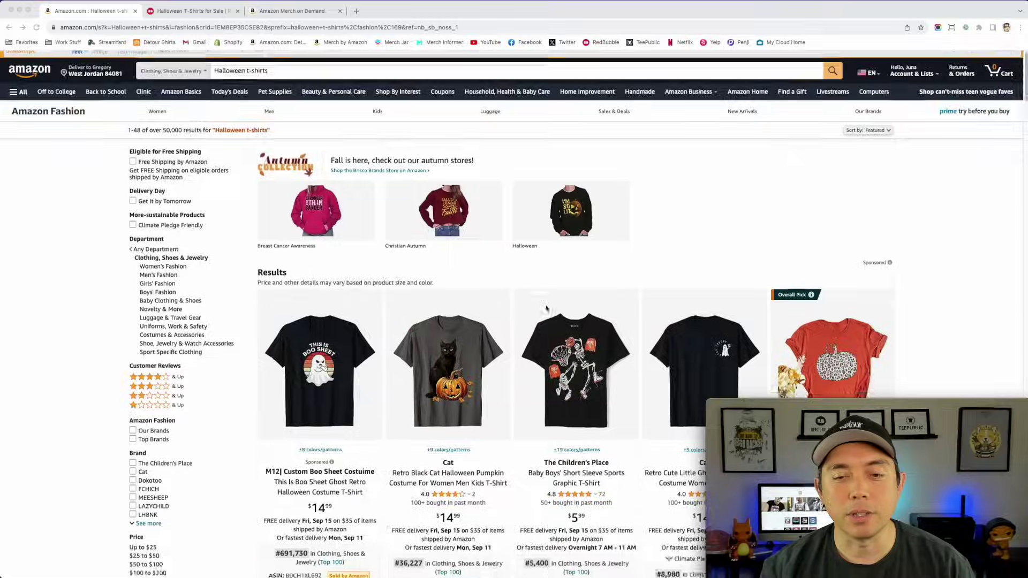
# - Look through Amazon's search results for Halloween t-shirts, comparing designs, sales ranks and recent purchases
pyautogui.scroll(-5, 857, 560)
pyautogui.scroll(-15, 516, 373)
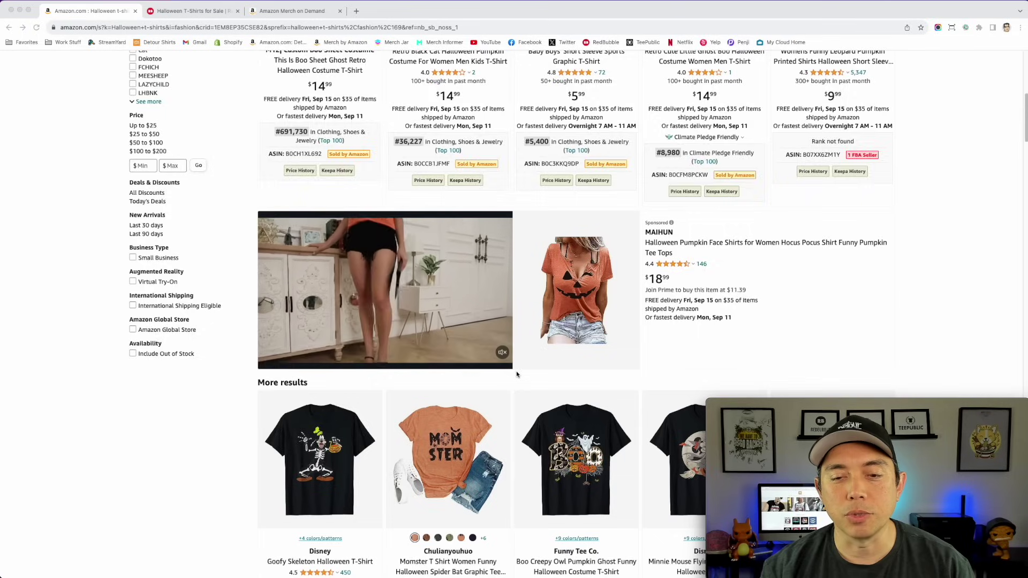
pyautogui.scroll(-7, 516, 371)
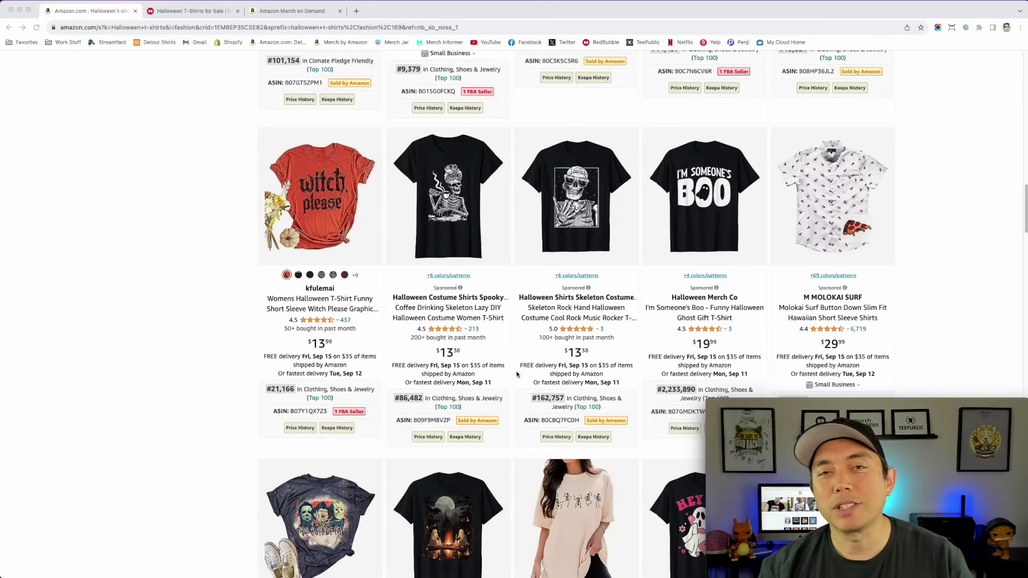
pyautogui.scroll(-1, 516, 371)
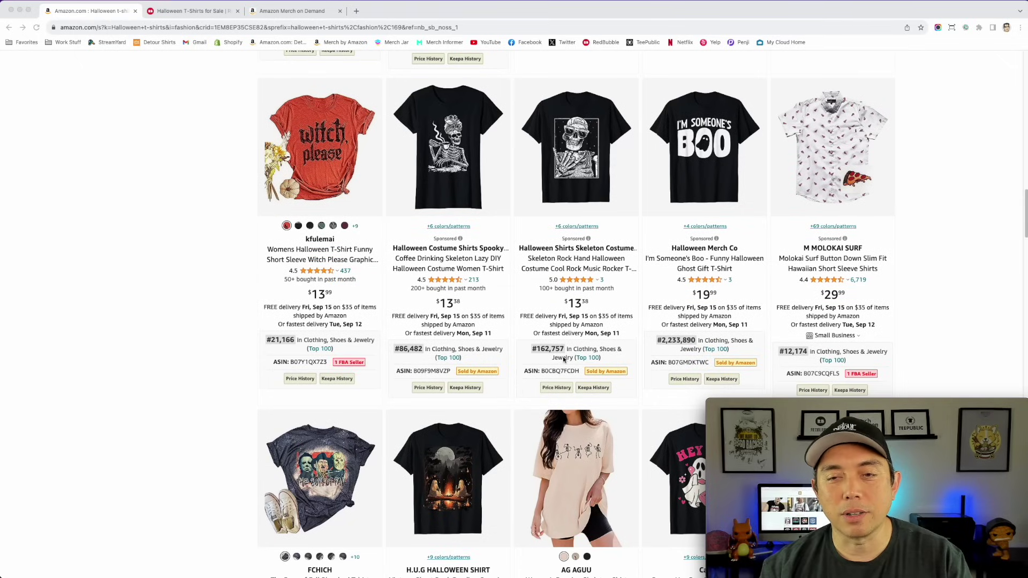
pyautogui.scroll(-15, 580, 375)
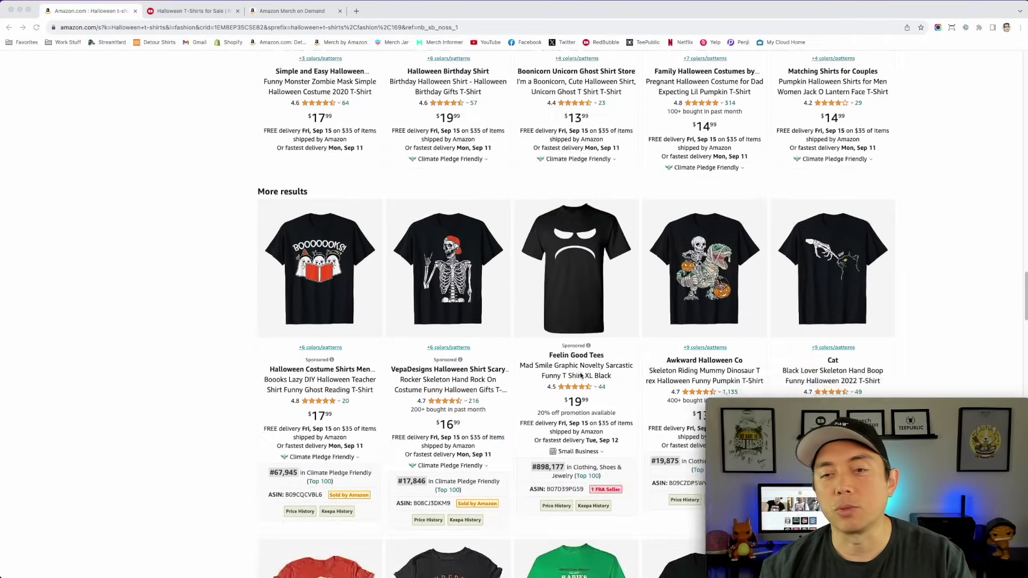
pyautogui.scroll(15, 580, 376)
# - Switch to Redbubble's best-selling Halloween T-shirts and look through the designs
pyautogui.click(184, 12)
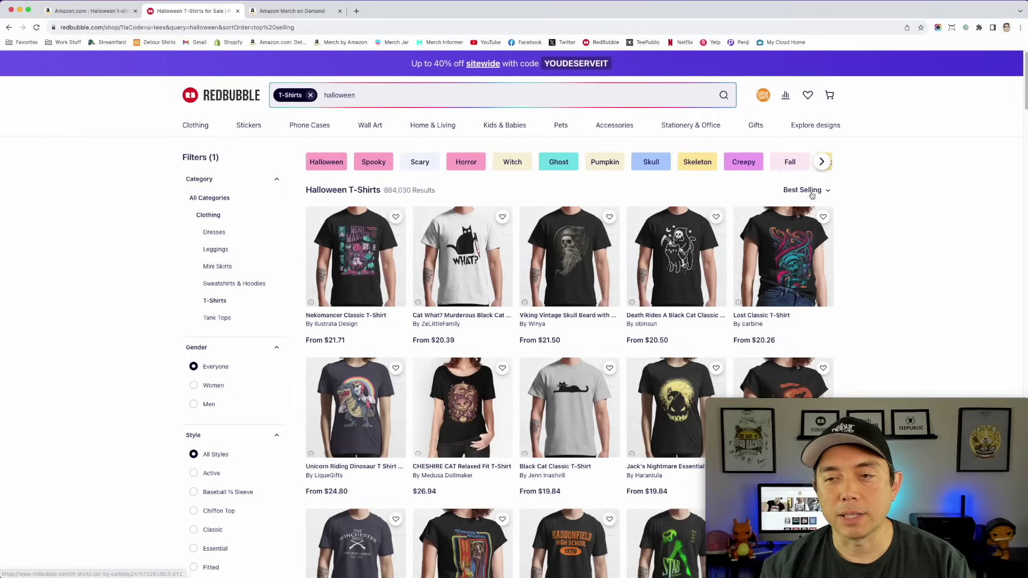
pyautogui.scroll(-8, 497, 300)
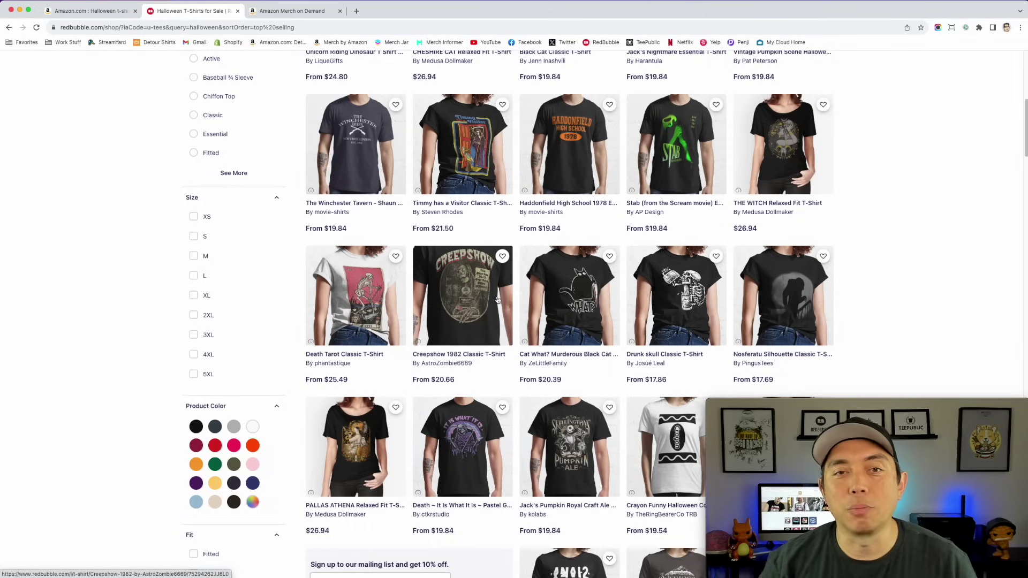
# - Open PrettyMerch's Trend Finder and review the Halloween T-shirt results for the United States, ordered by lowest BSR
pyautogui.click(287, 11)
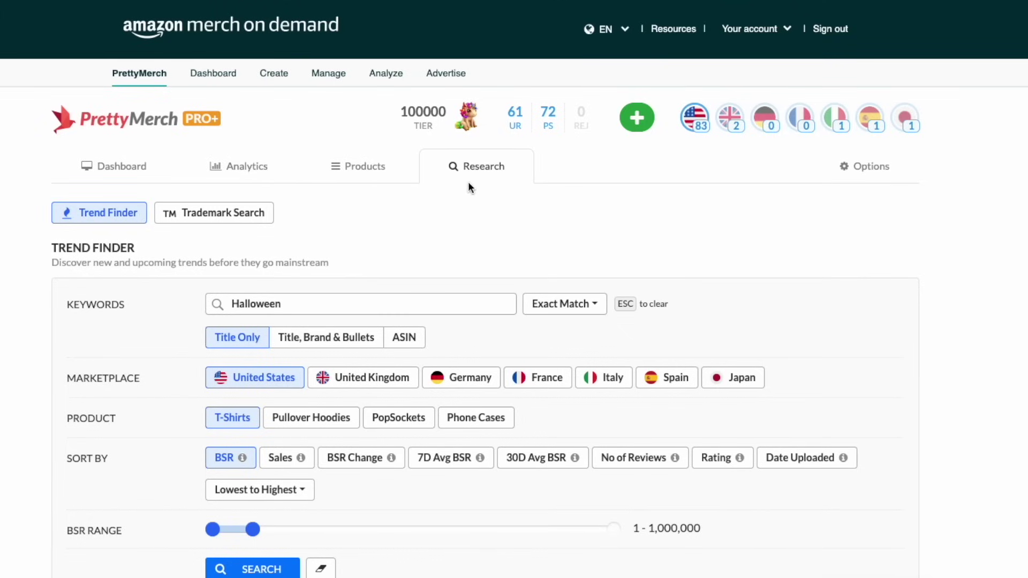
pyautogui.click(271, 302)
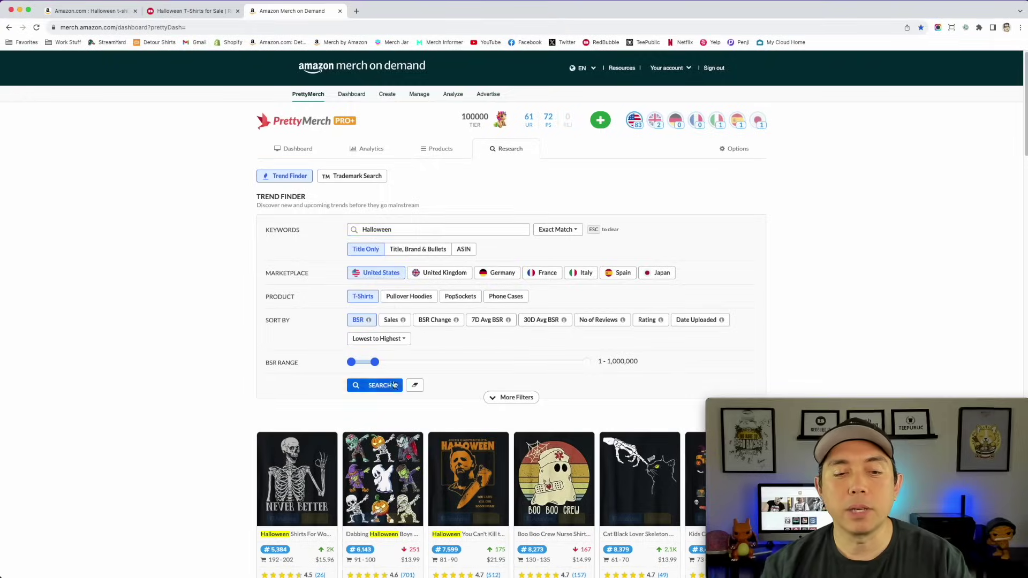
pyautogui.scroll(-1, 480, 498)
pyautogui.scroll(-5, 507, 331)
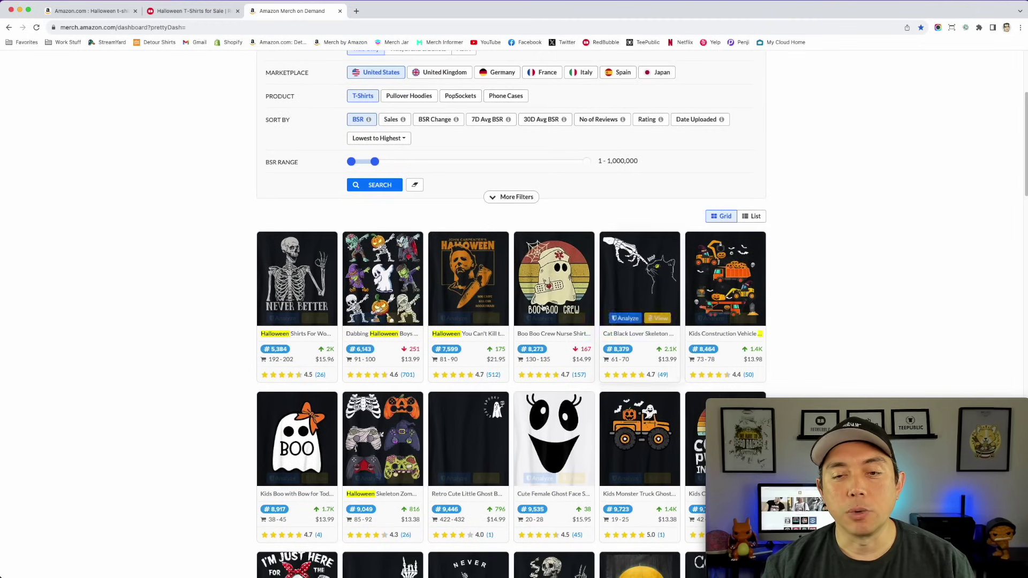
pyautogui.scroll(-4, 208, 329)
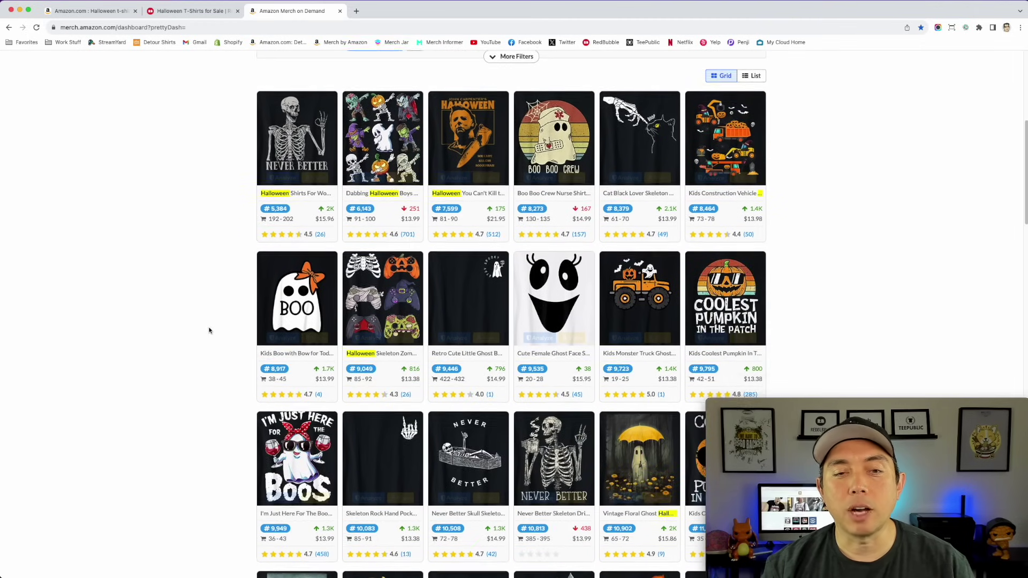
pyautogui.scroll(1, 241, 321)
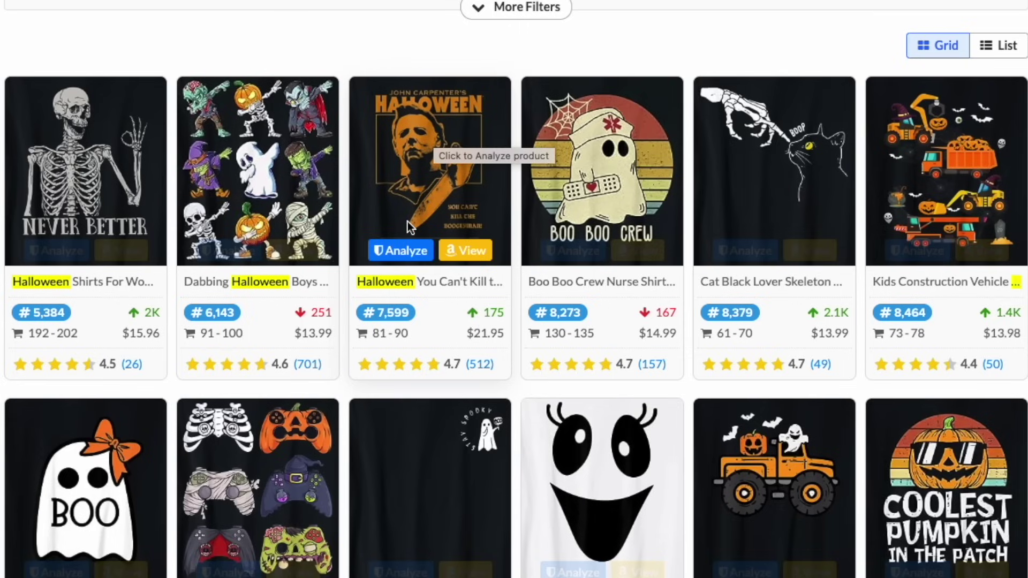
pyautogui.scroll(-5, 406, 230)
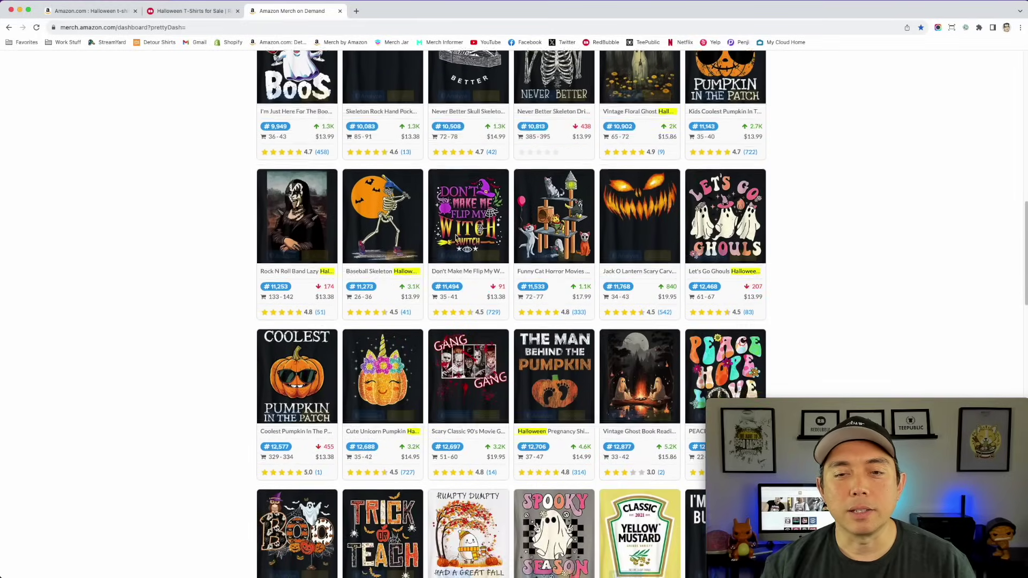
pyautogui.scroll(-10, 456, 236)
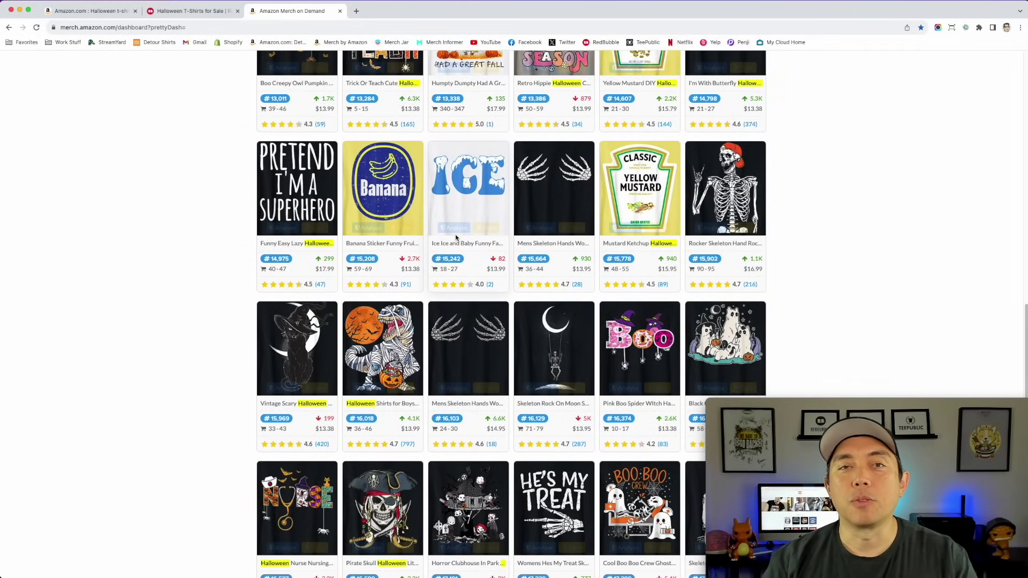
pyautogui.scroll(5, 455, 237)
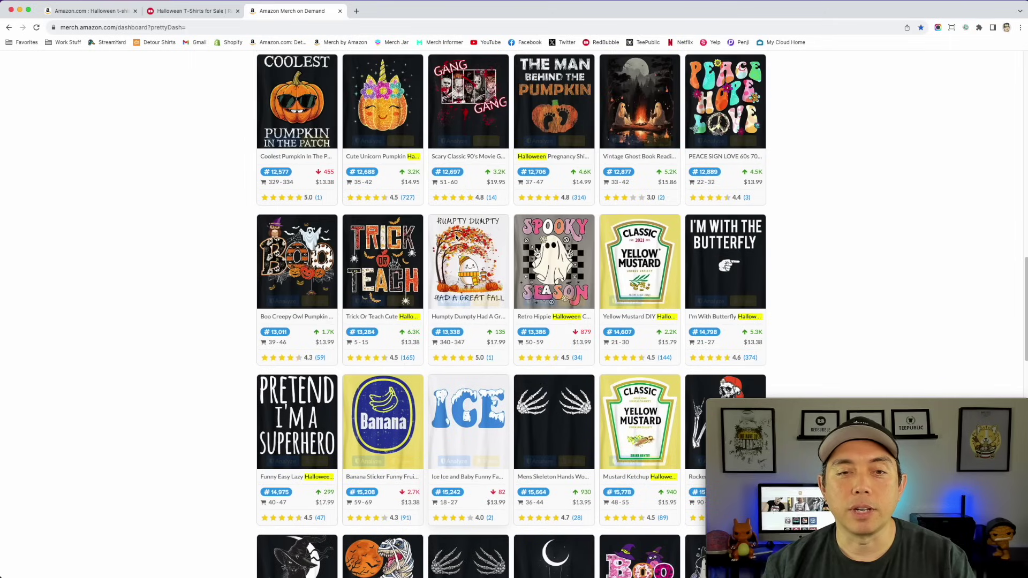
pyautogui.moveTo(456, 238)
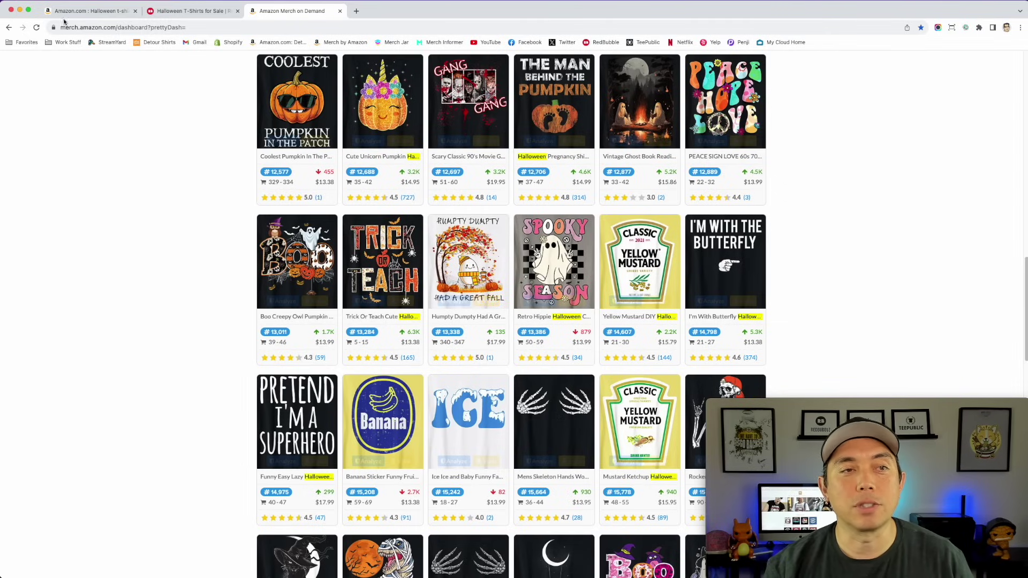
# - Check the best-ranked Halloween shirts again at the start of the Trend Finder results
pyautogui.click(91, 10)
pyautogui.scroll(20, 307, 184)
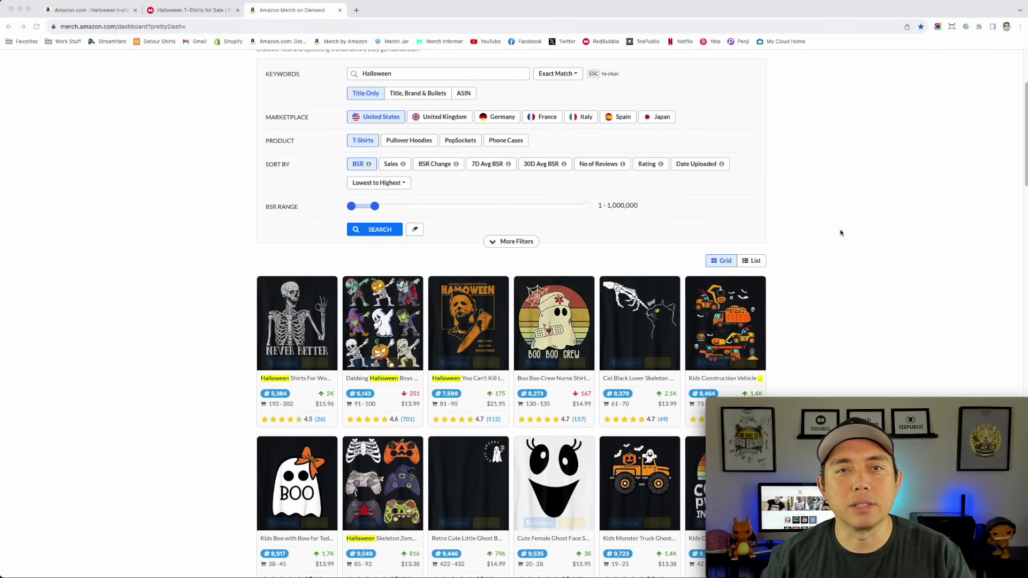
pyautogui.scroll(-5, 835, 235)
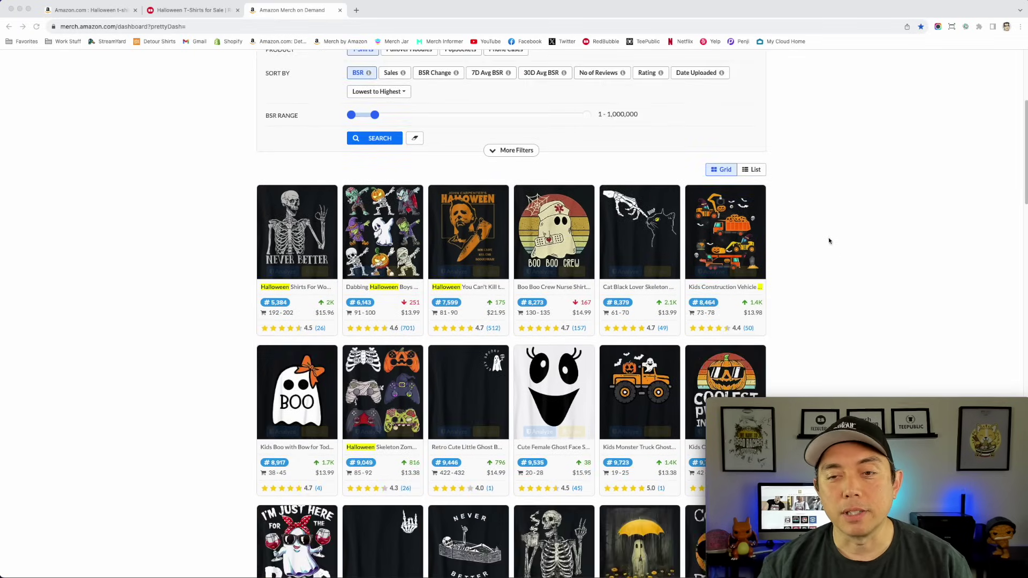
pyautogui.scroll(-2, 830, 251)
pyautogui.scroll(4, 830, 251)
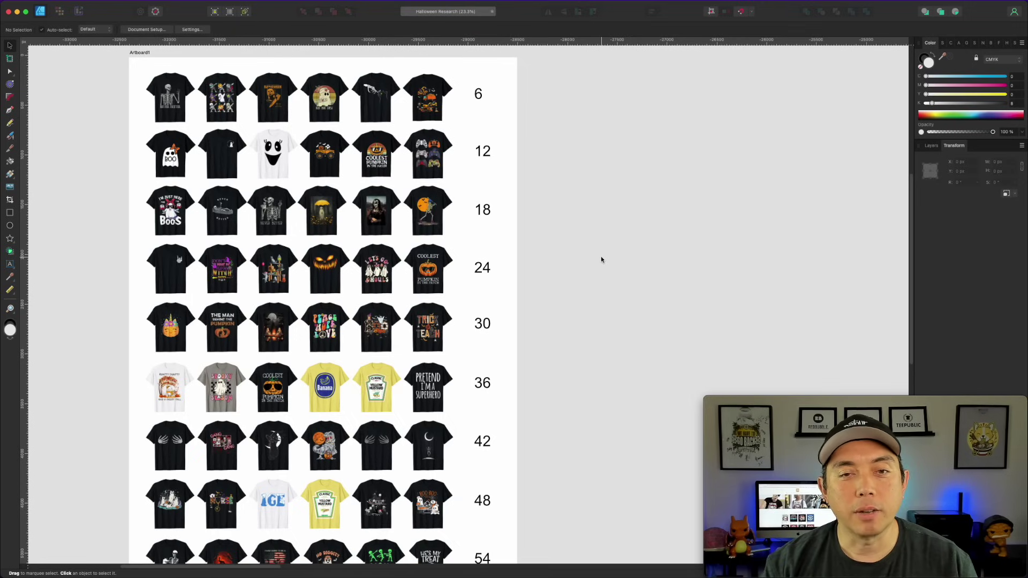
# - Switch to the Halloween Research document in Affinity Designer and survey the whole artboard of collected shirt designs
pyautogui.scroll(-1, 601, 260)
pyautogui.scroll(-6, 601, 259)
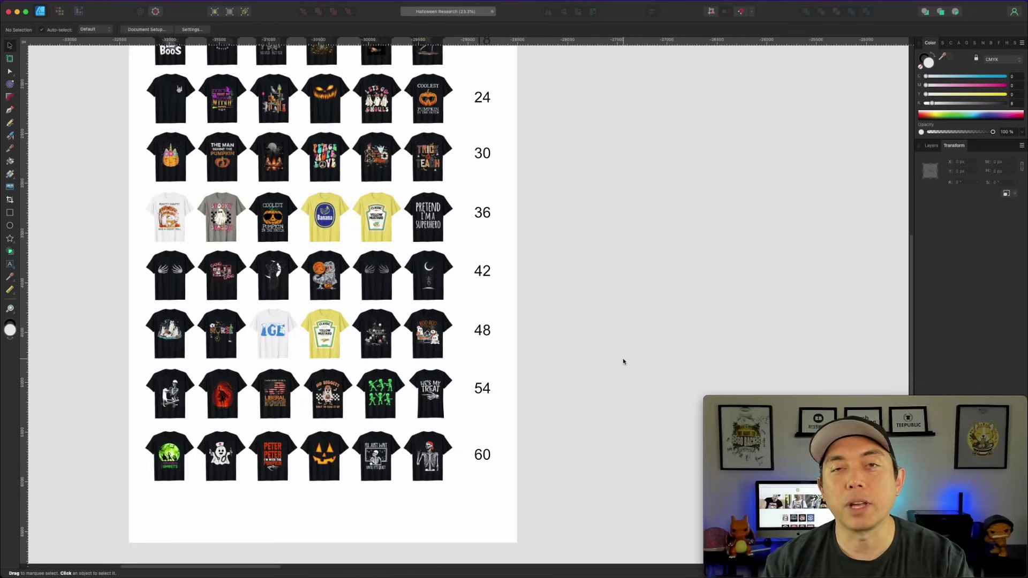
pyautogui.scroll(5, 623, 361)
pyautogui.scroll(4, 623, 361)
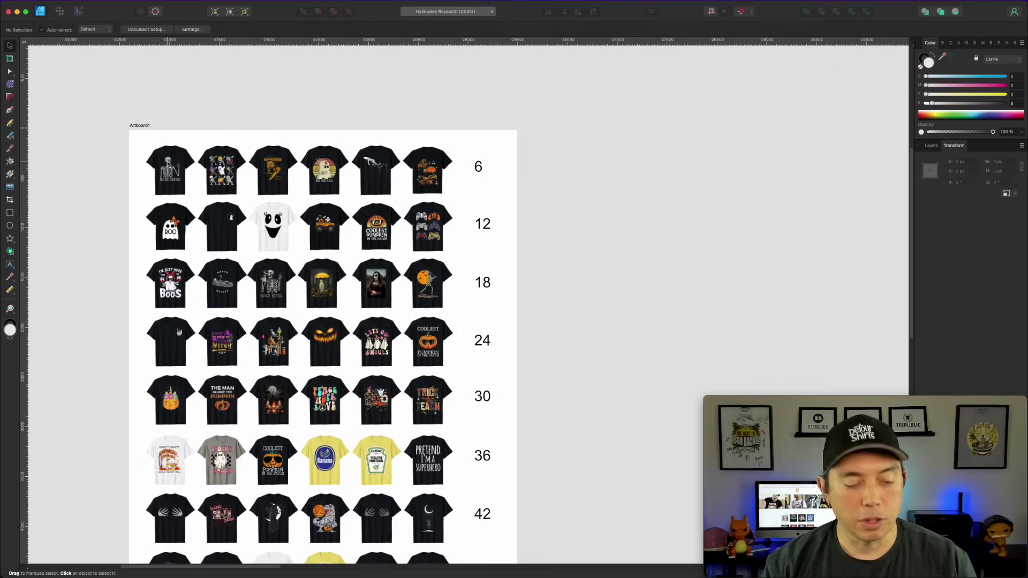
# - Examine the collected Halloween shirts up close, row by row from 6 to 60, for recurring themes and styles
pyautogui.scroll(2, 171, 168)
pyautogui.scroll(5, 169, 212)
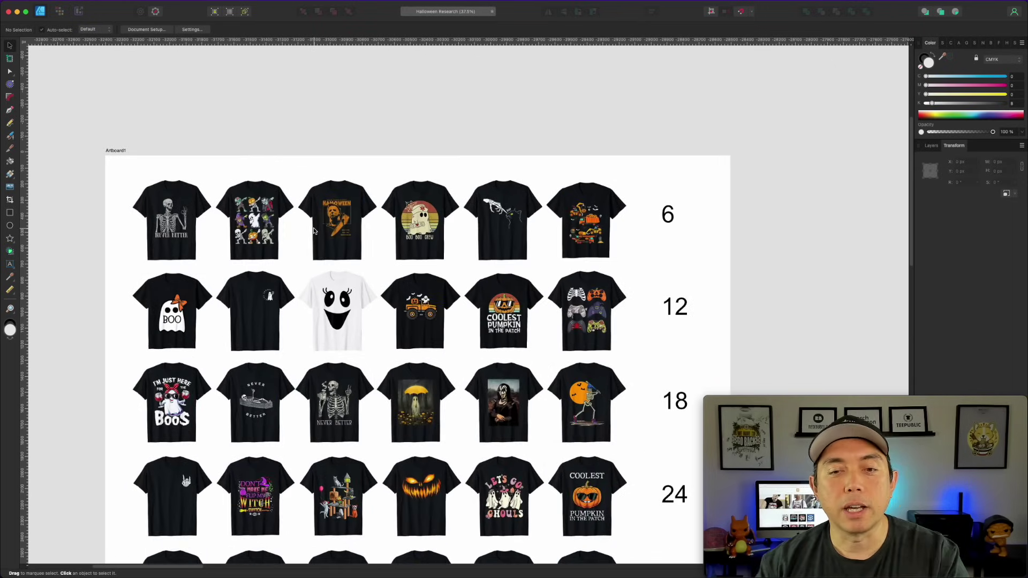
pyautogui.scroll(-5, 315, 230)
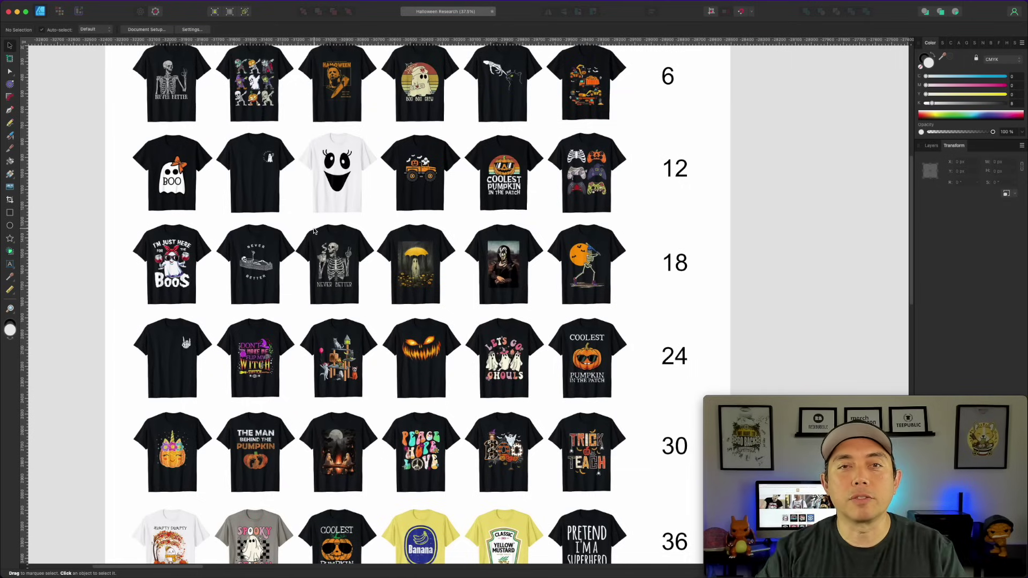
pyautogui.scroll(-13, 315, 231)
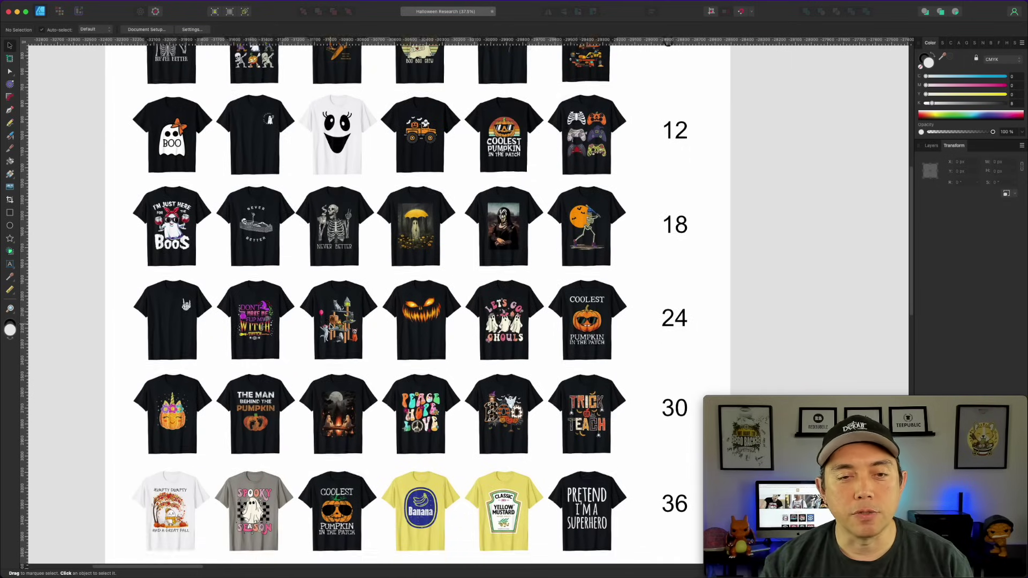
pyautogui.scroll(-1, 329, 326)
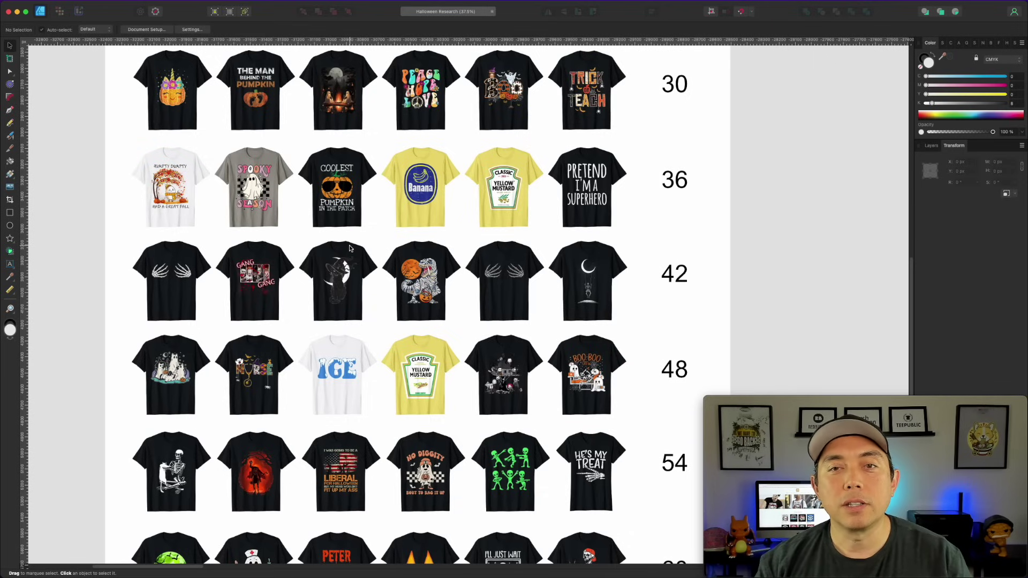
pyautogui.scroll(-1, 349, 247)
pyautogui.scroll(-5, 349, 247)
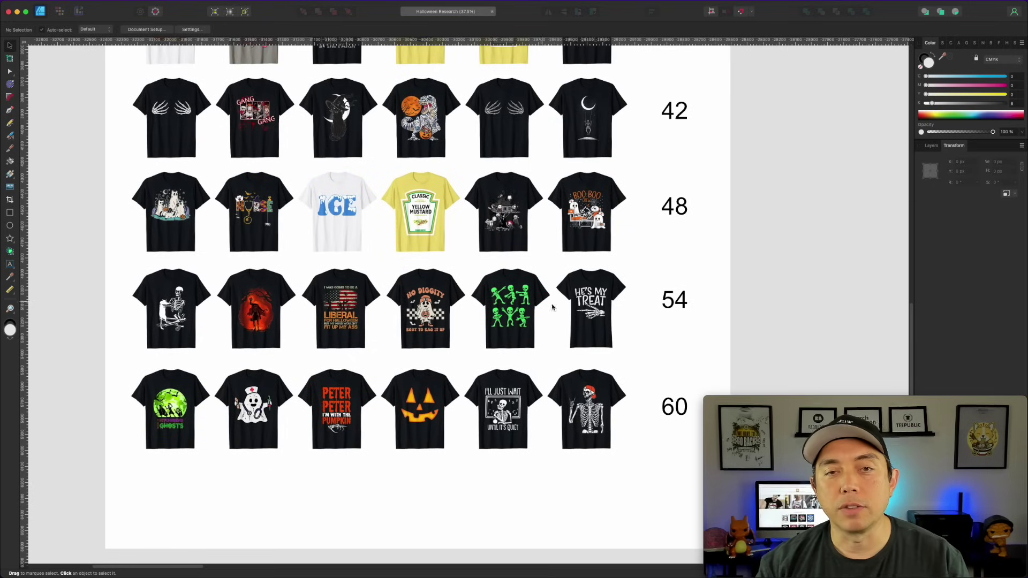
pyautogui.scroll(10, 474, 396)
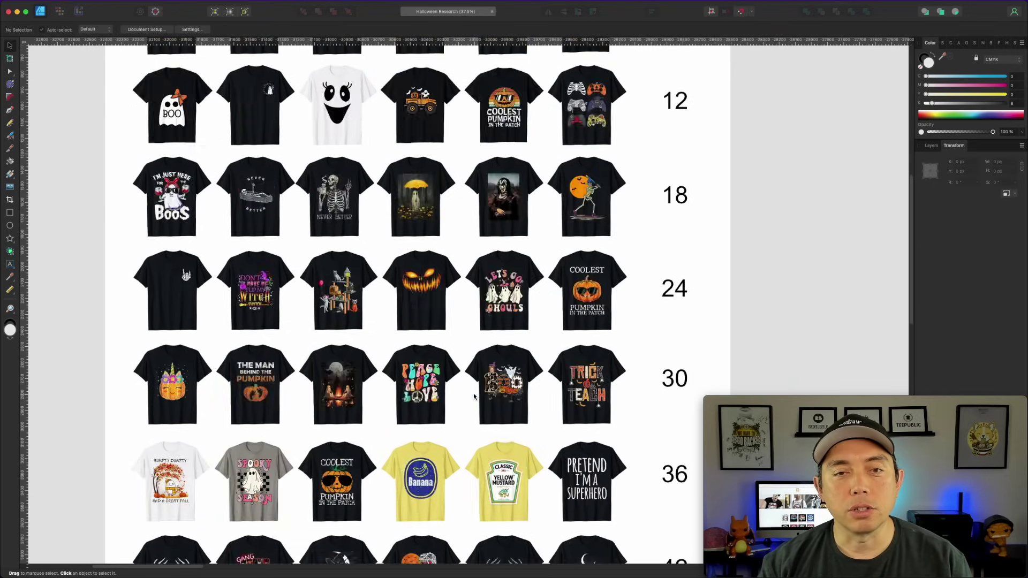
pyautogui.scroll(5, 474, 396)
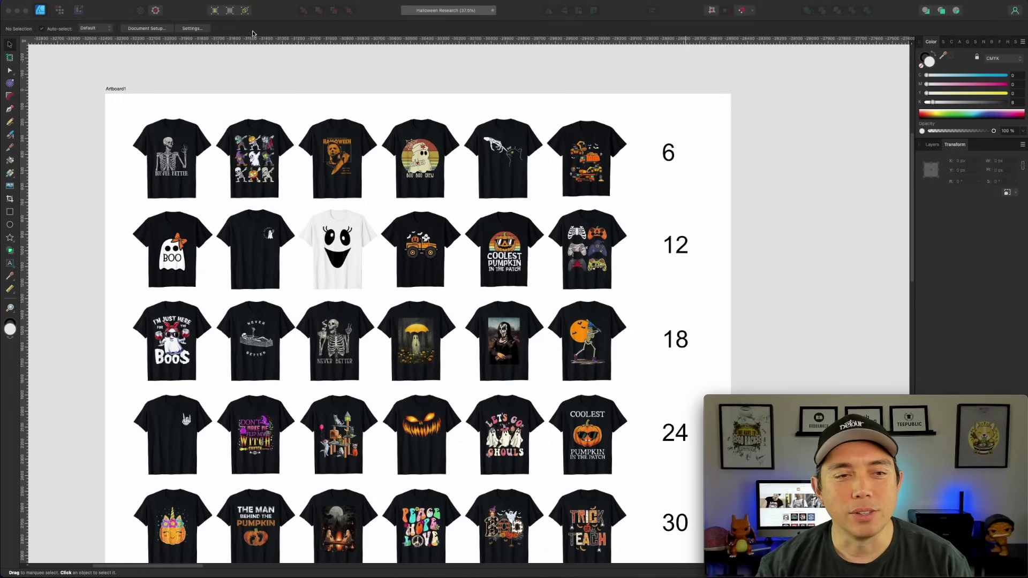
# - Select the first Never Better skeleton shirt and compare its design with the other shirts in the upper rows
pyautogui.click(175, 152)
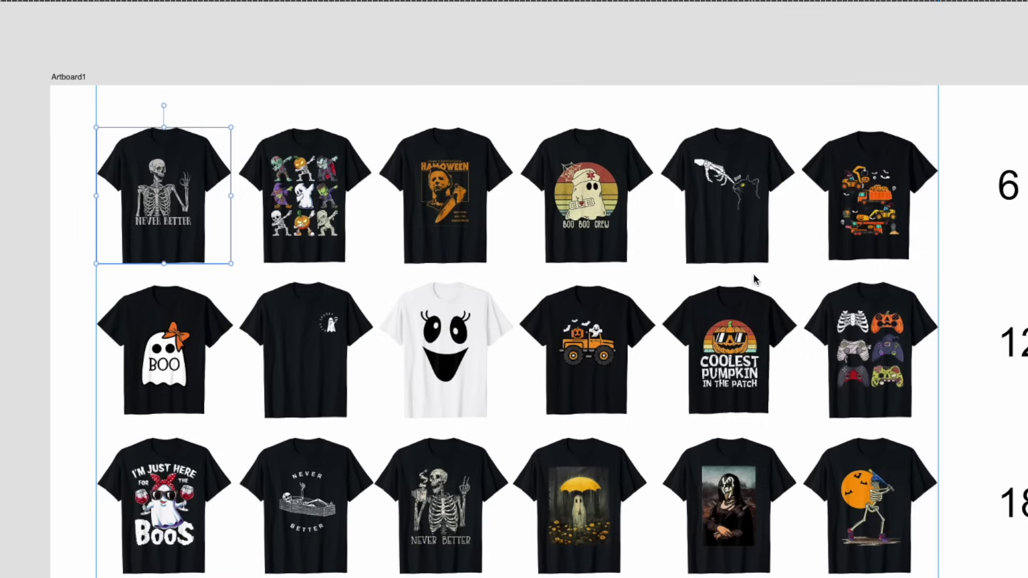
pyautogui.scroll(-1, 385, 374)
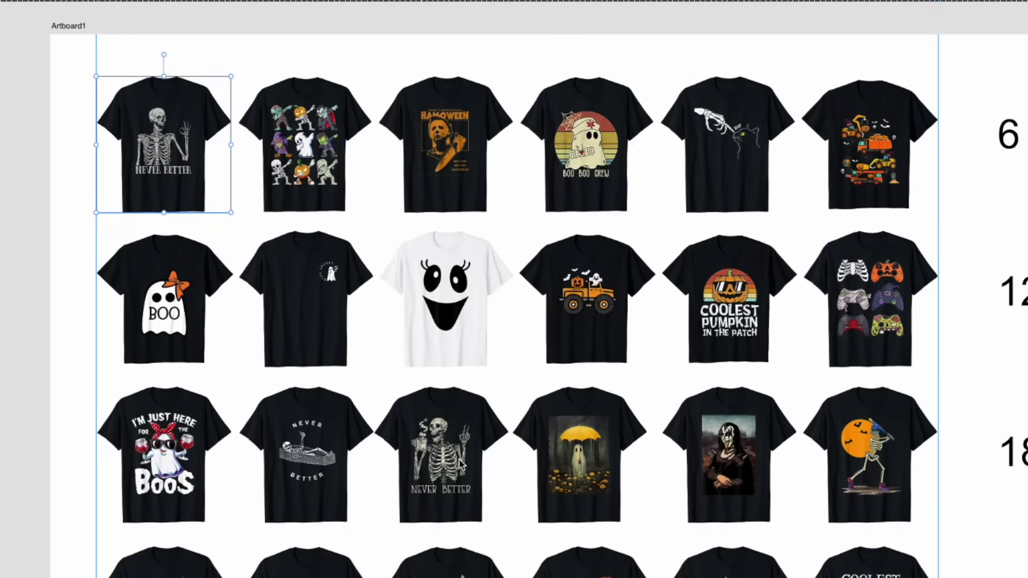
pyautogui.scroll(-1, 401, 433)
pyautogui.scroll(-3, 321, 415)
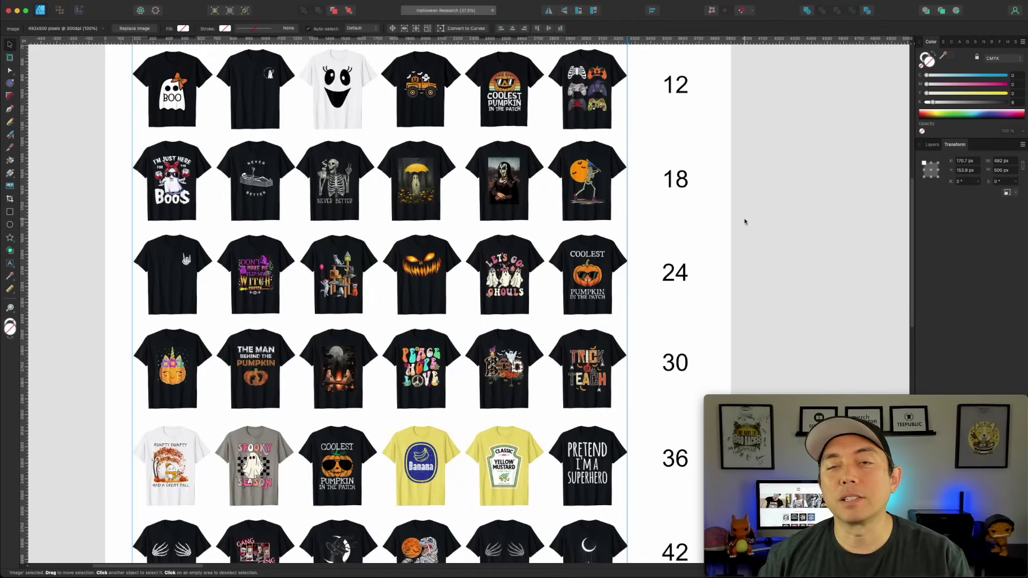
pyautogui.scroll(8, 601, 195)
pyautogui.scroll(-2, 599, 202)
pyautogui.scroll(-3, 598, 201)
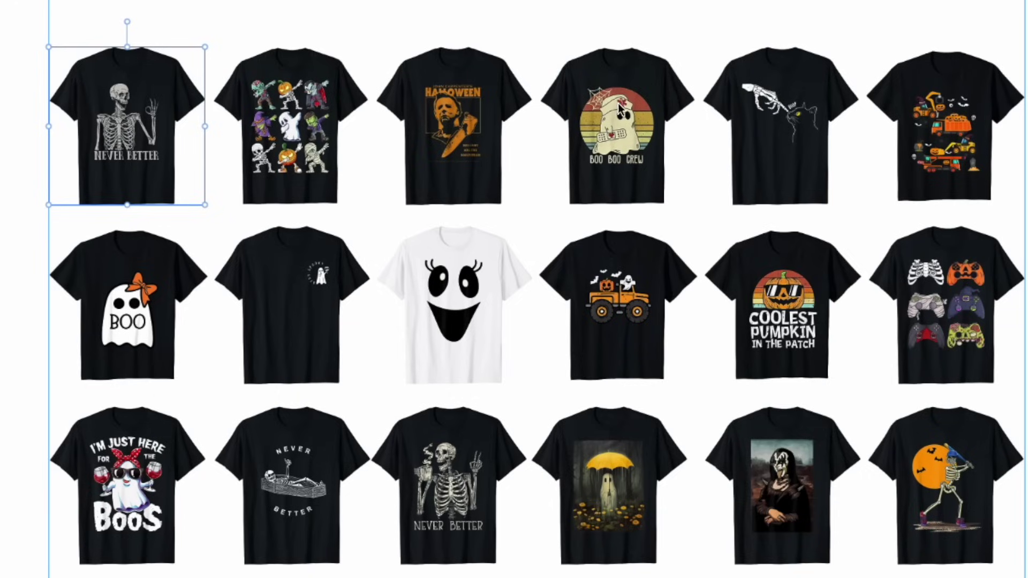
pyautogui.scroll(-1, 650, 378)
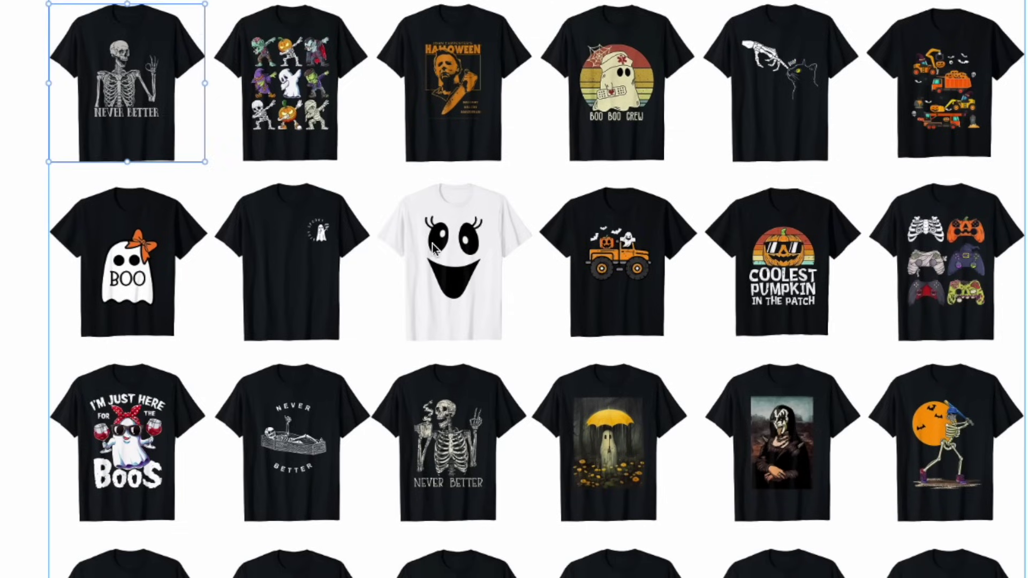
pyautogui.scroll(-1, 752, 381)
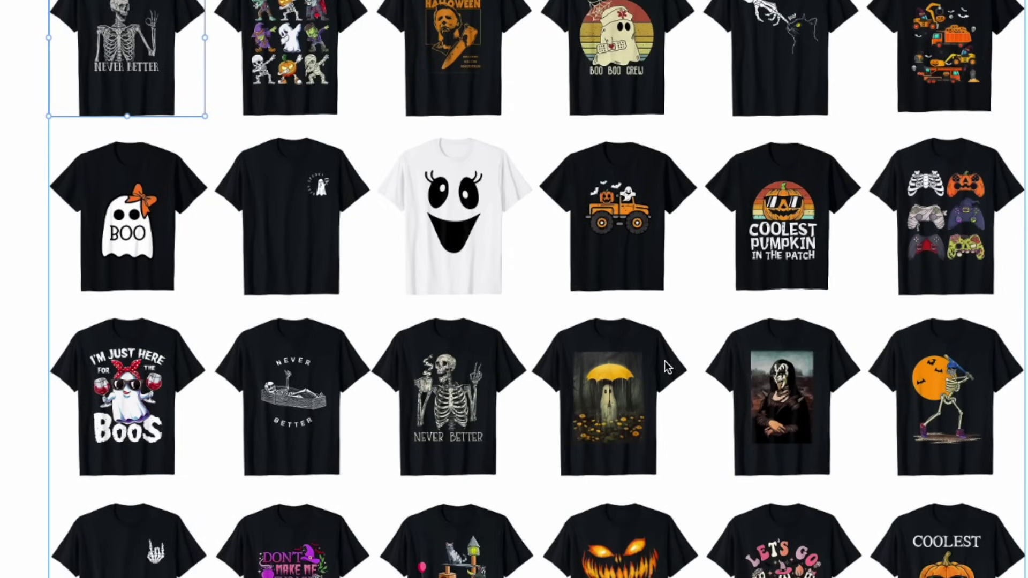
# - Go through the collected Halloween shirts again, from row 12 down to row 54, looking for designs that share a theme
pyautogui.scroll(-3, 663, 367)
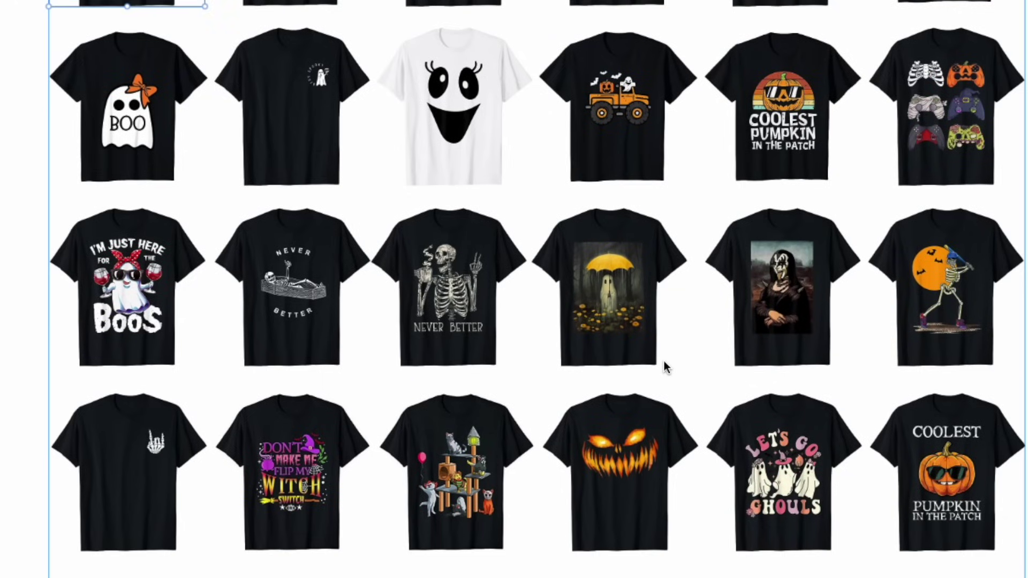
pyautogui.scroll(-1, 672, 363)
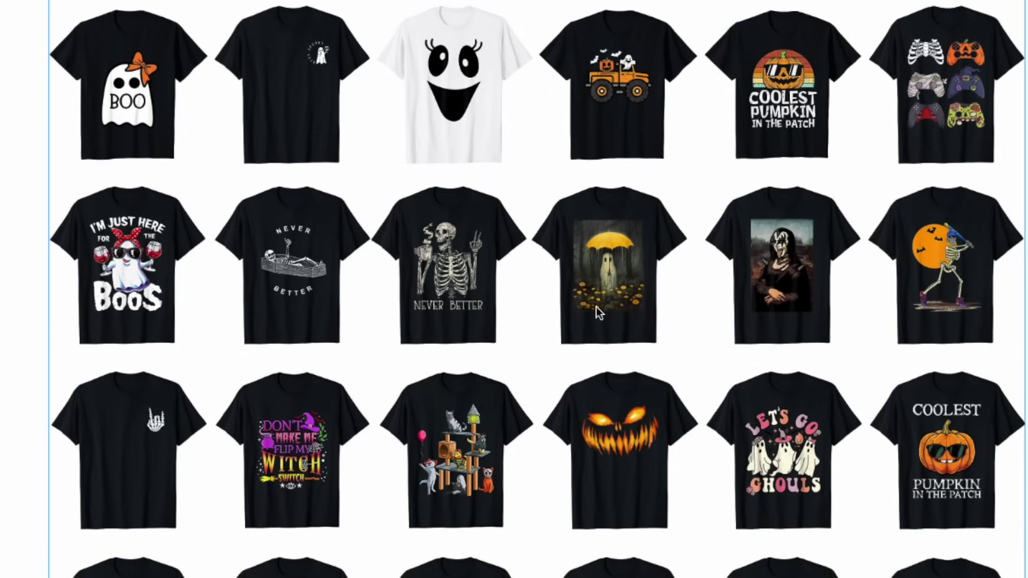
pyautogui.scroll(-1, 486, 110)
pyautogui.scroll(-6, 431, 282)
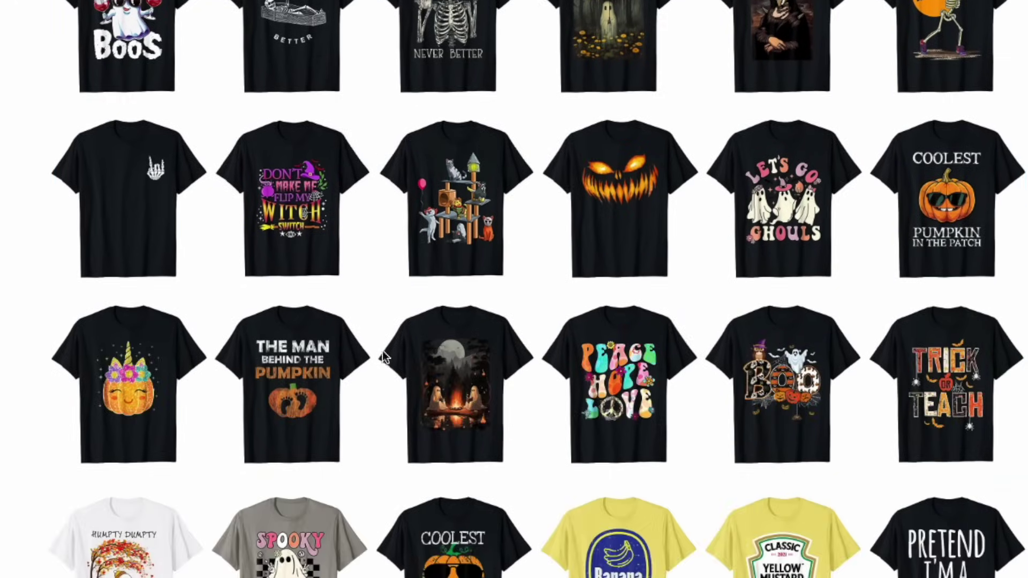
pyautogui.scroll(-8, 431, 282)
pyautogui.scroll(10, 473, 541)
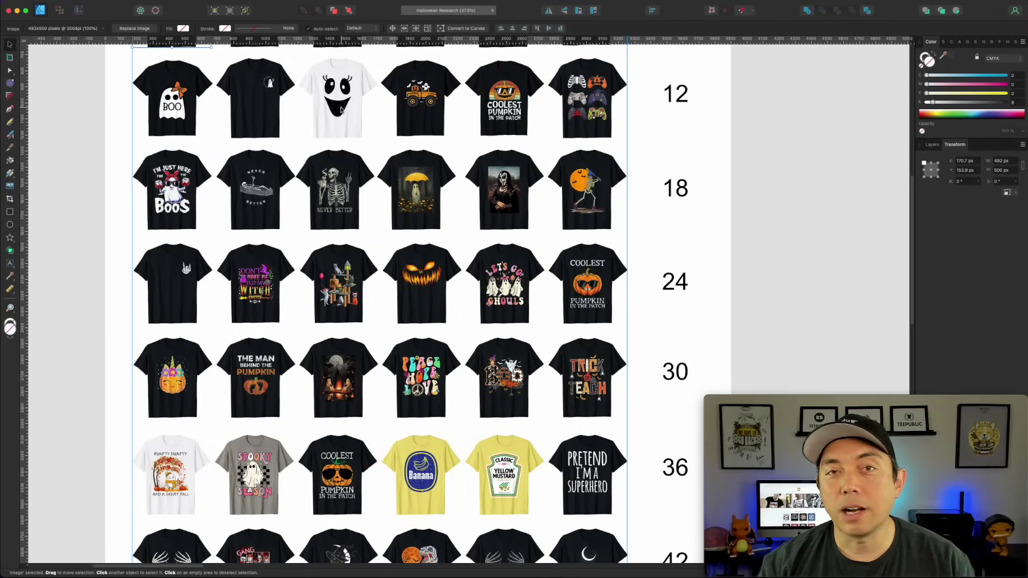
pyautogui.scroll(-2, 493, 414)
pyautogui.scroll(-5, 493, 414)
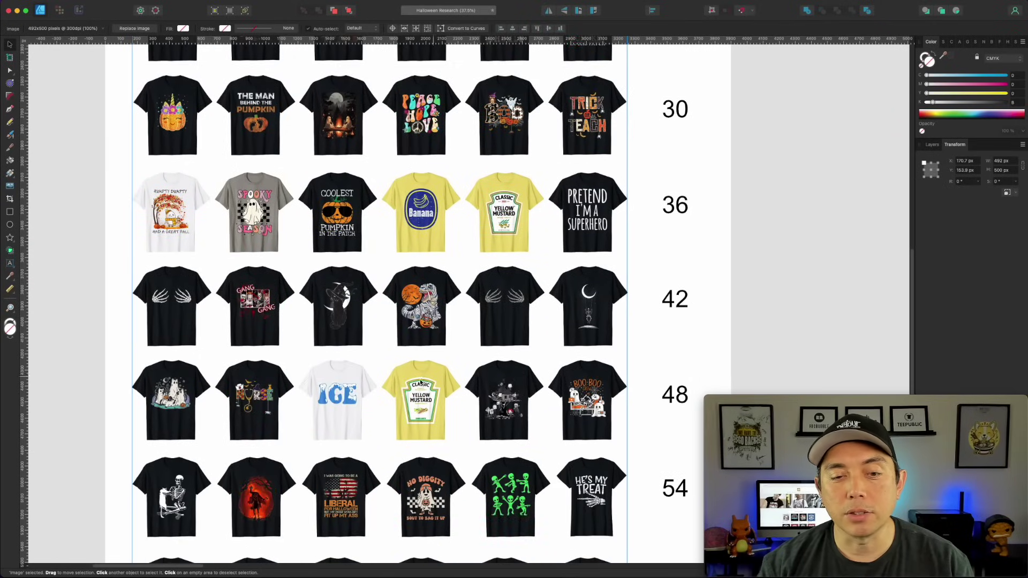
pyautogui.scroll(8, 645, 268)
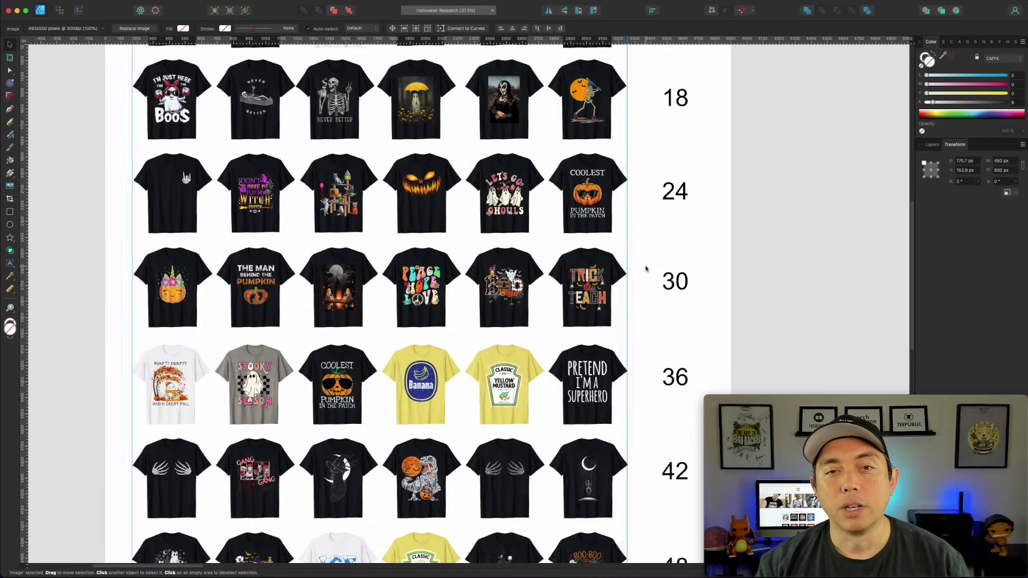
pyautogui.scroll(5, 646, 268)
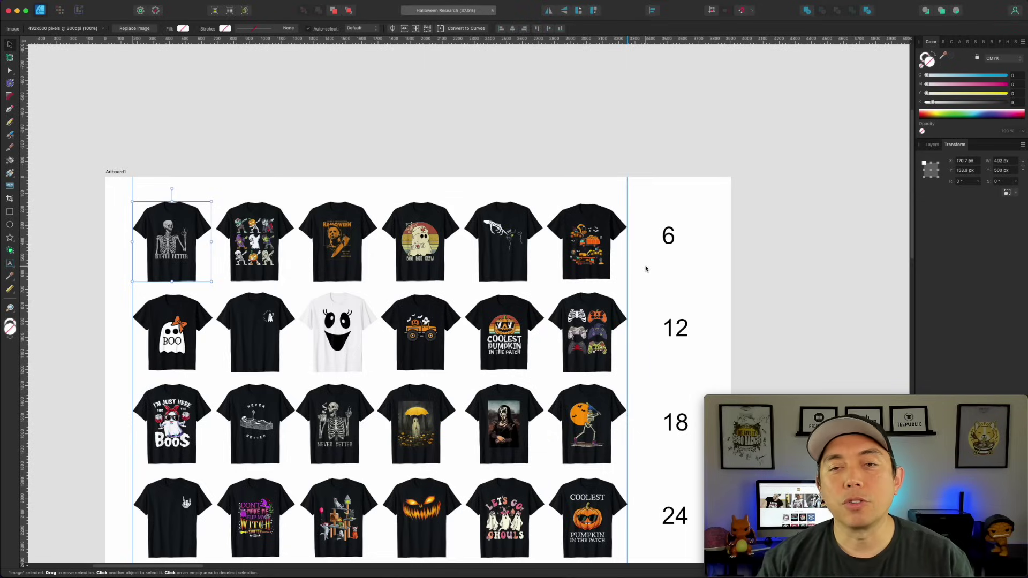
# - Deselect the skeleton shirt and go to the artboard of shirts grouped by theme to view the Skeletons, Ghosts and Pumpkins groups
pyautogui.click(650, 130)
pyautogui.press('space')
pyautogui.moveTo(818, 171); pyautogui.dragTo(378, 206)
pyautogui.hscroll(10, 378, 205)
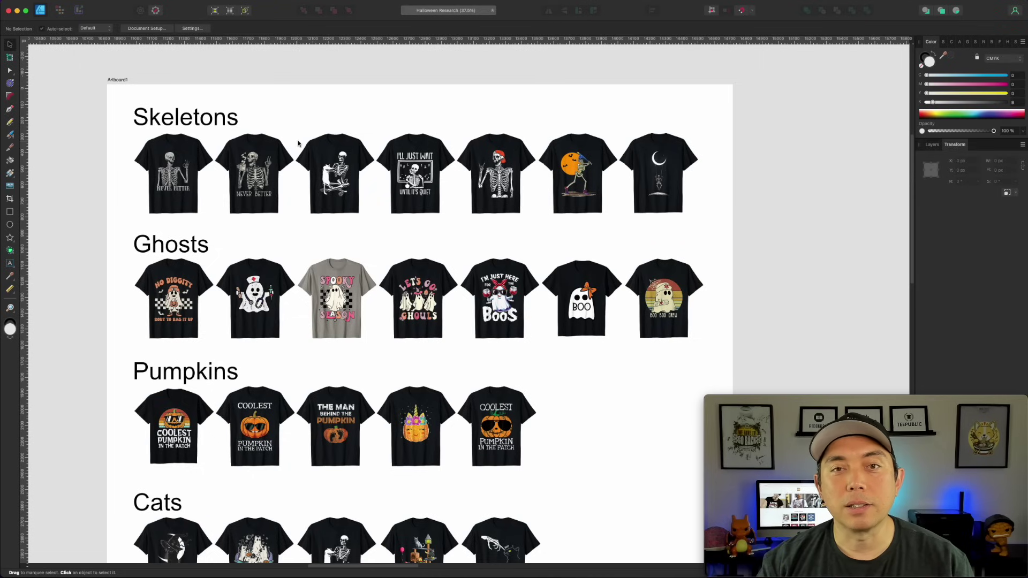
pyautogui.scroll(-1, 126, 229)
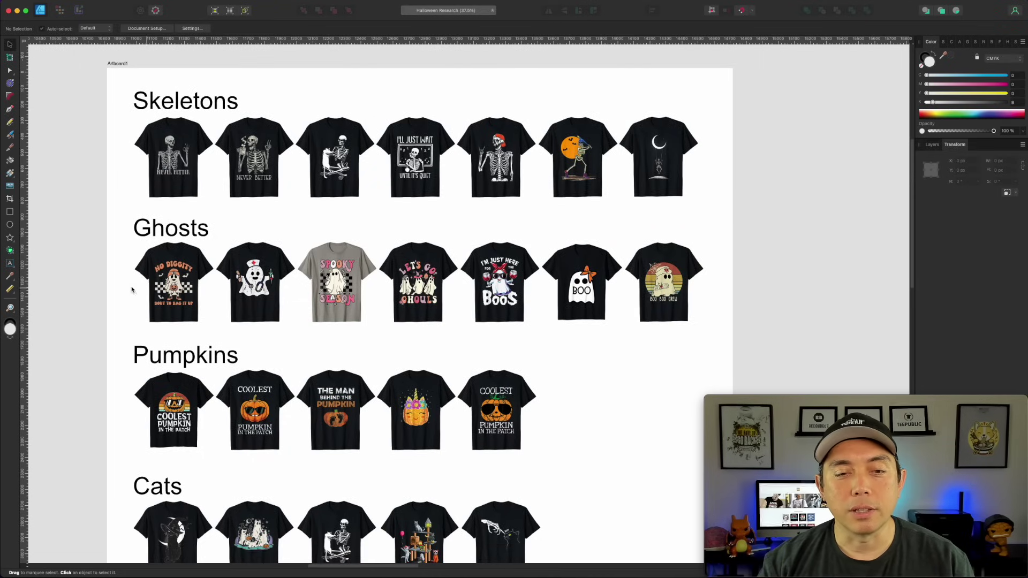
pyautogui.scroll(-5, 321, 320)
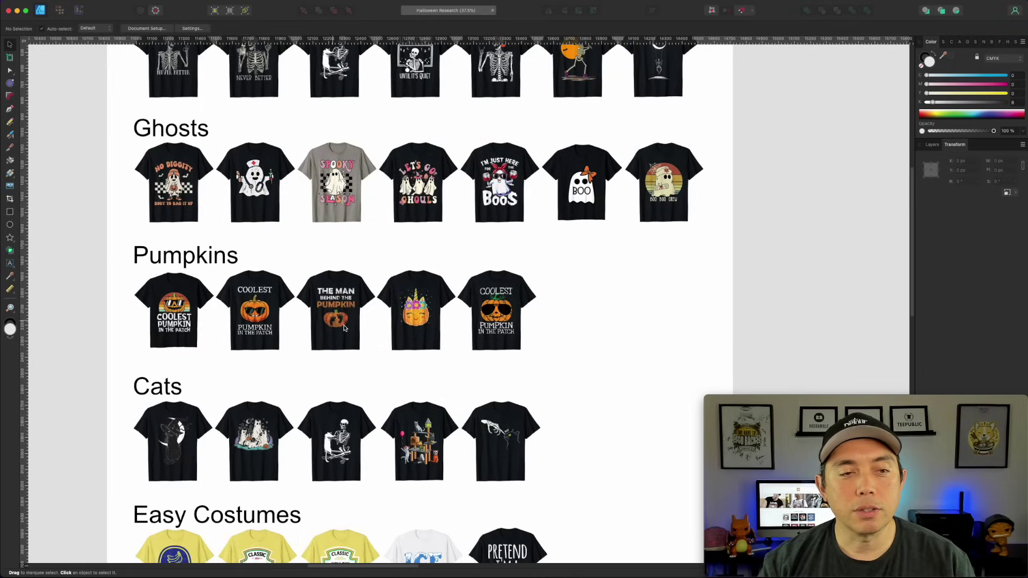
pyautogui.scroll(7, 322, 320)
pyautogui.scroll(-2, 291, 310)
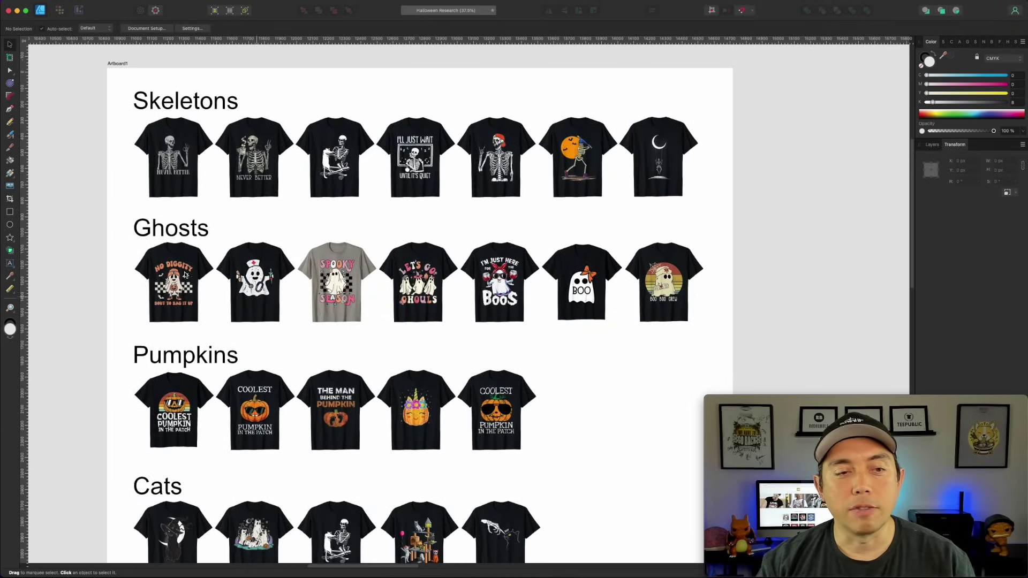
# - Review the remaining theme groups, from Pumpkins and Cats through Easy Costumes, Skeleton Hands and Big Faces to Halloween Pattern Letters
pyautogui.scroll(-4, 158, 294)
pyautogui.scroll(-7, 159, 294)
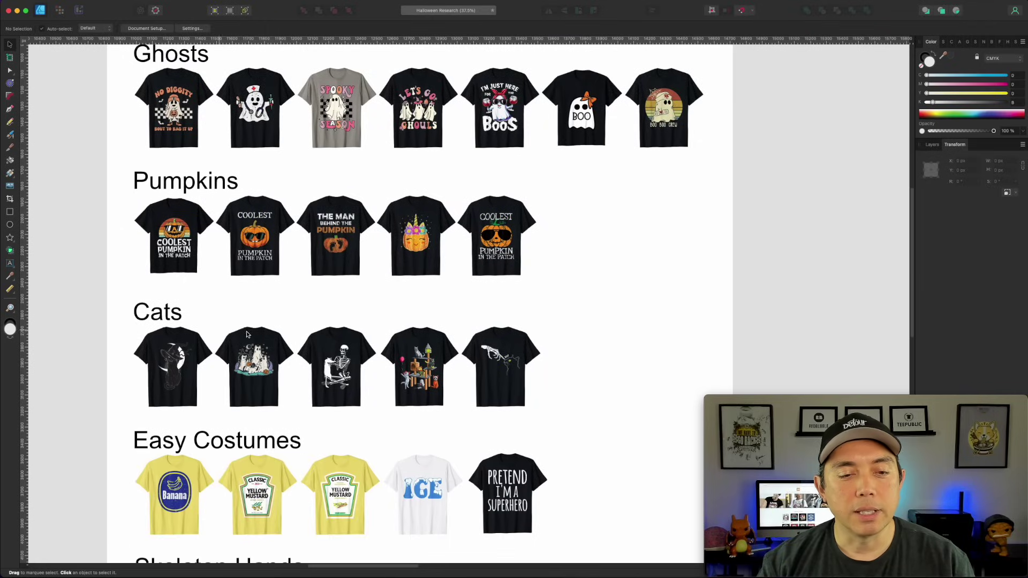
pyautogui.scroll(-1, 159, 295)
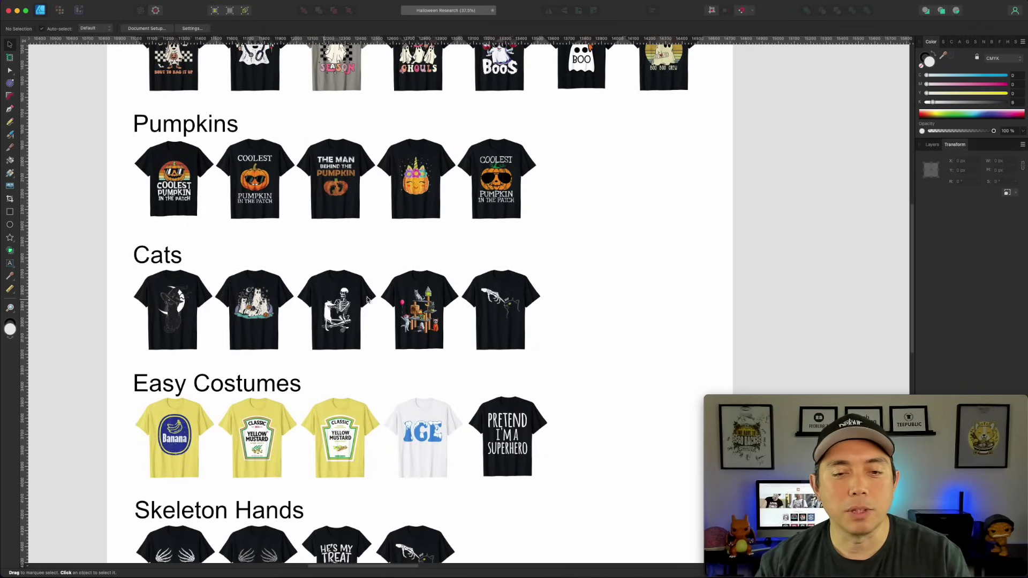
pyautogui.scroll(-8, 182, 305)
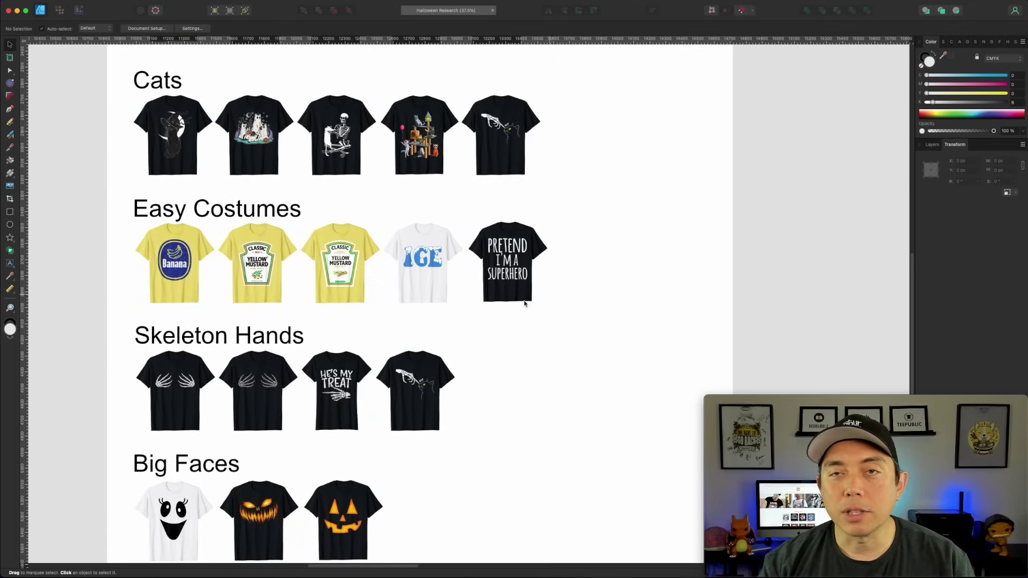
pyautogui.scroll(-4, 488, 321)
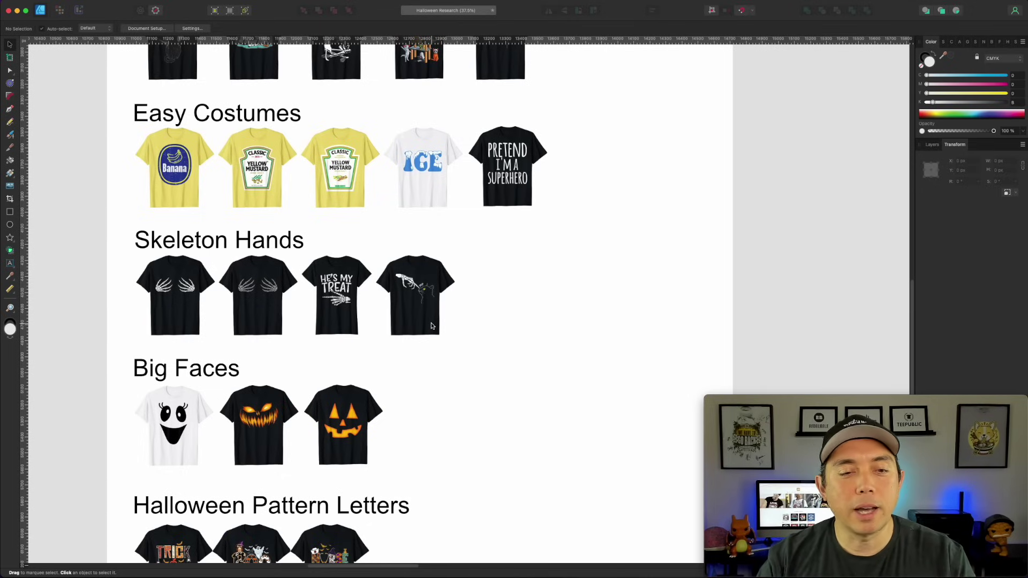
pyautogui.scroll(-7, 386, 344)
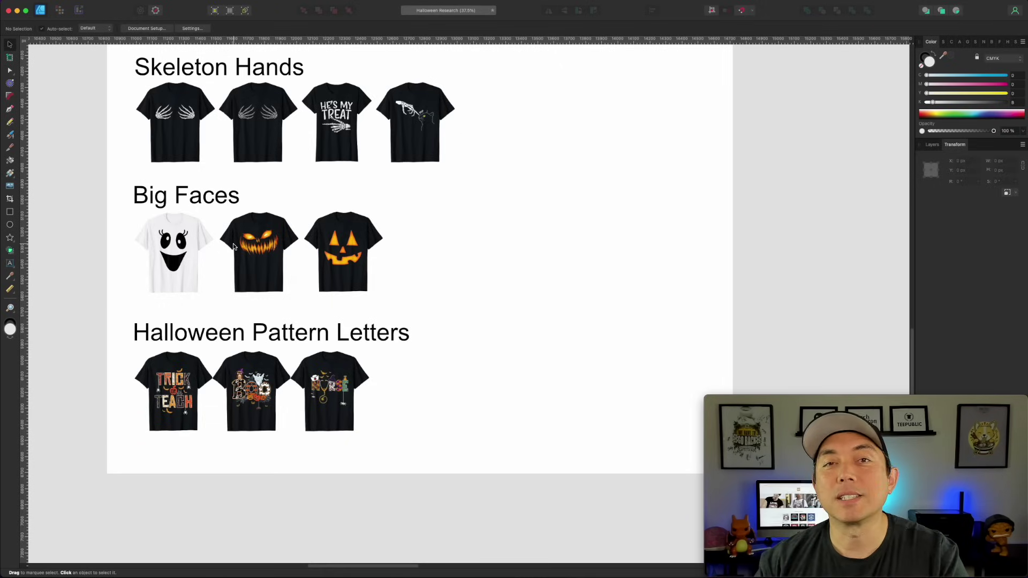
pyautogui.scroll(-5, 234, 246)
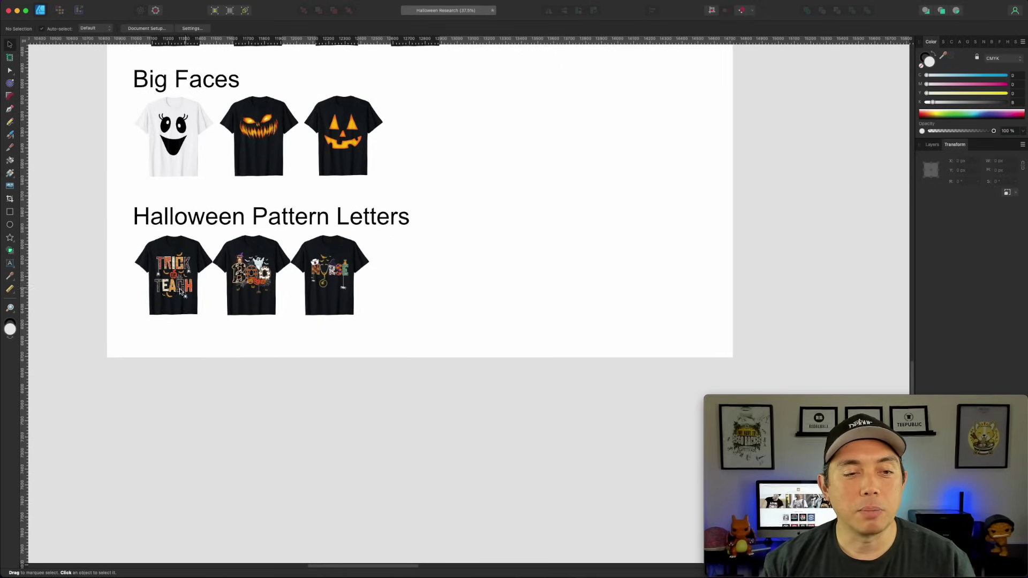
# - Examine the three Halloween Pattern Letters shirts up close, comparing their patterned lettering and decorations
pyautogui.scroll(1, 180, 291)
pyautogui.scroll(5, 179, 291)
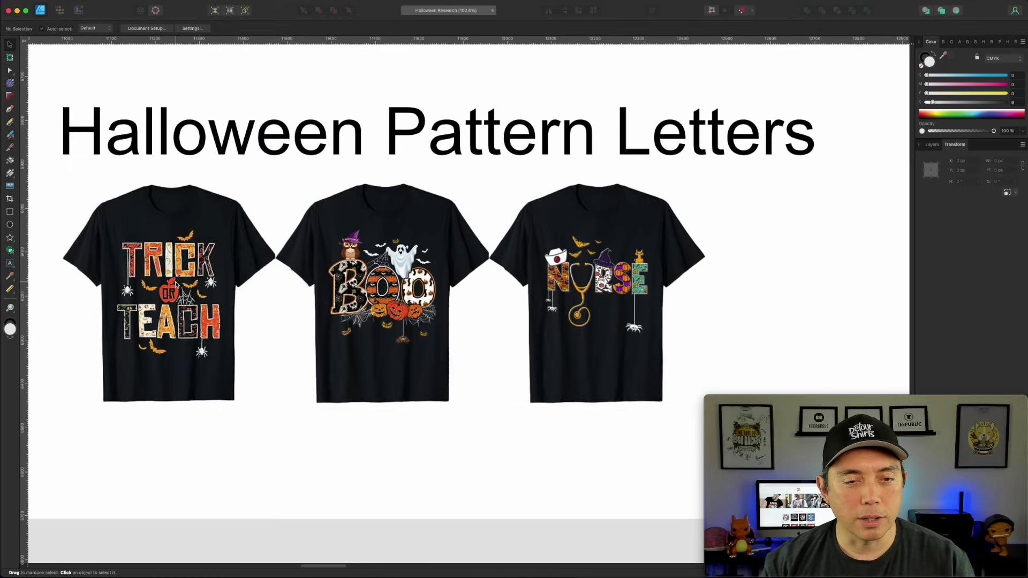
pyautogui.scroll(2, 177, 285)
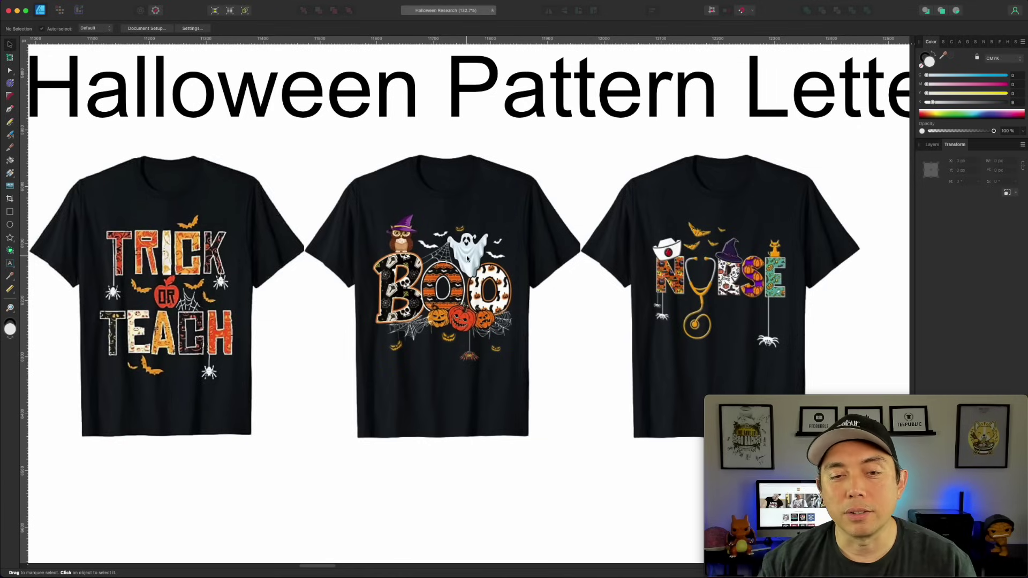
pyautogui.scroll(-6, 466, 258)
# - Survey all the theme groups once more, from Skeletons down to Halloween Pattern Letters
pyautogui.scroll(10, 466, 258)
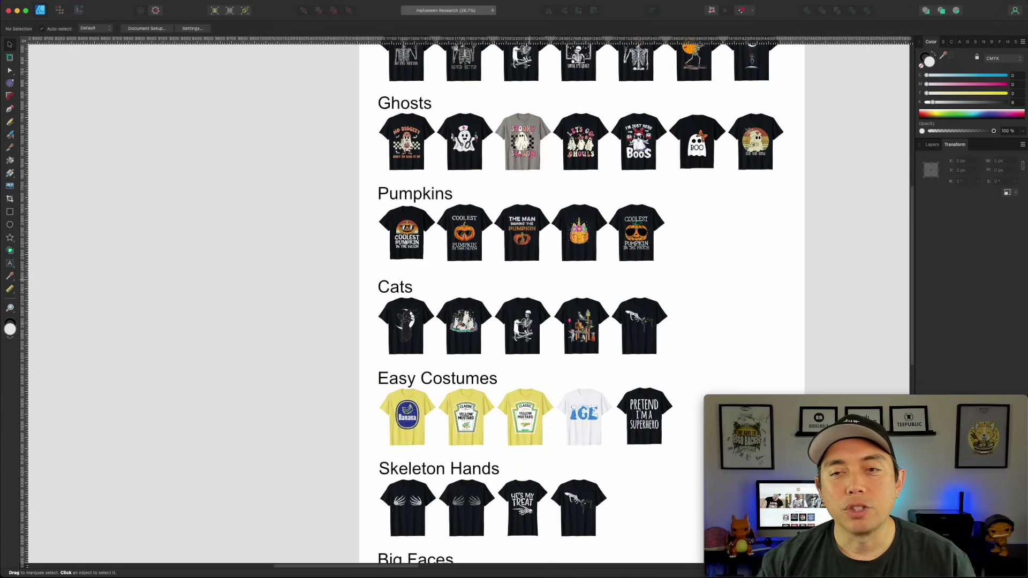
pyautogui.hscroll(5, 530, 283)
pyautogui.scroll(4, 530, 283)
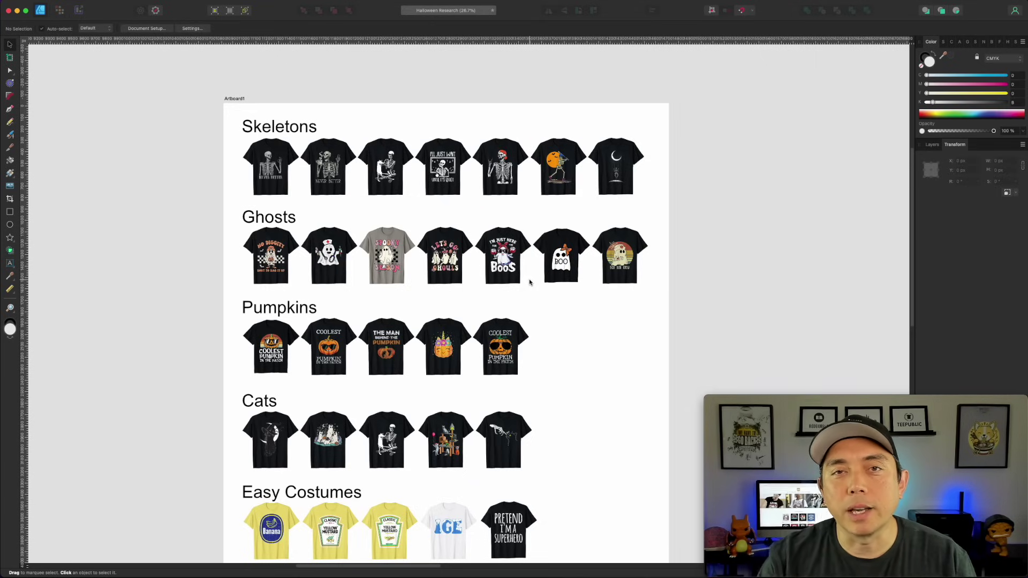
pyautogui.scroll(-1, 590, 295)
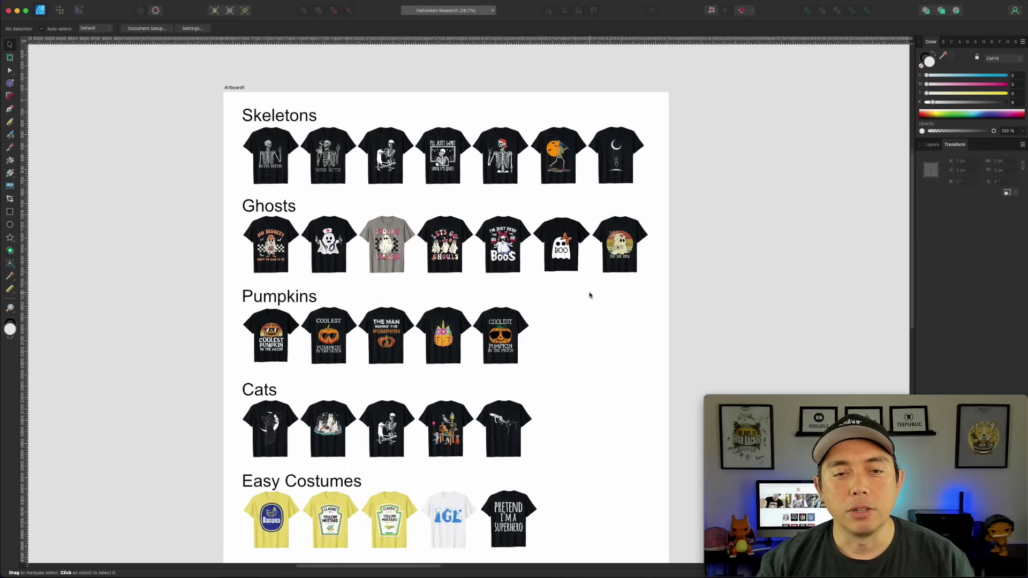
pyautogui.scroll(-10, 589, 294)
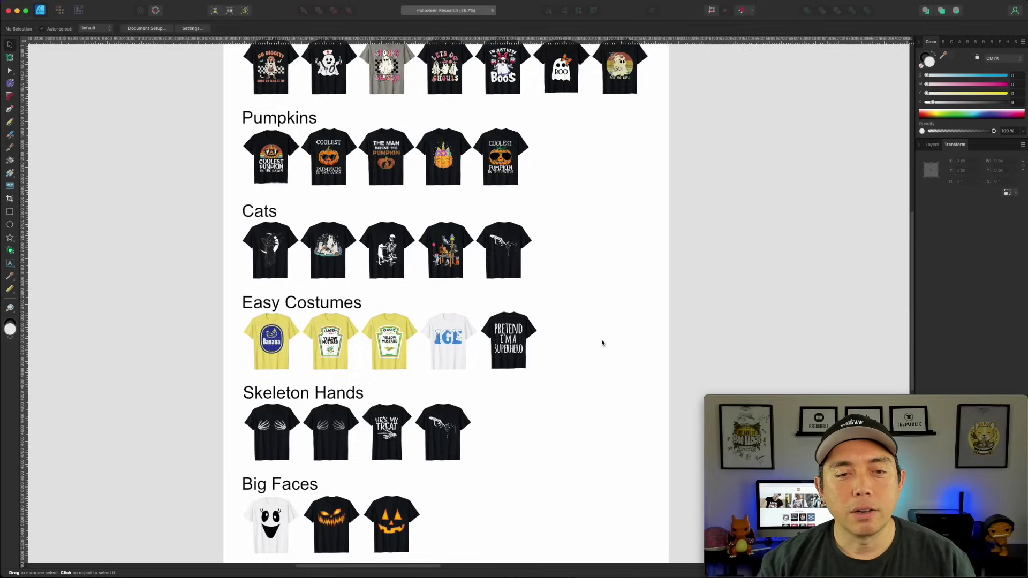
pyautogui.scroll(-8, 602, 343)
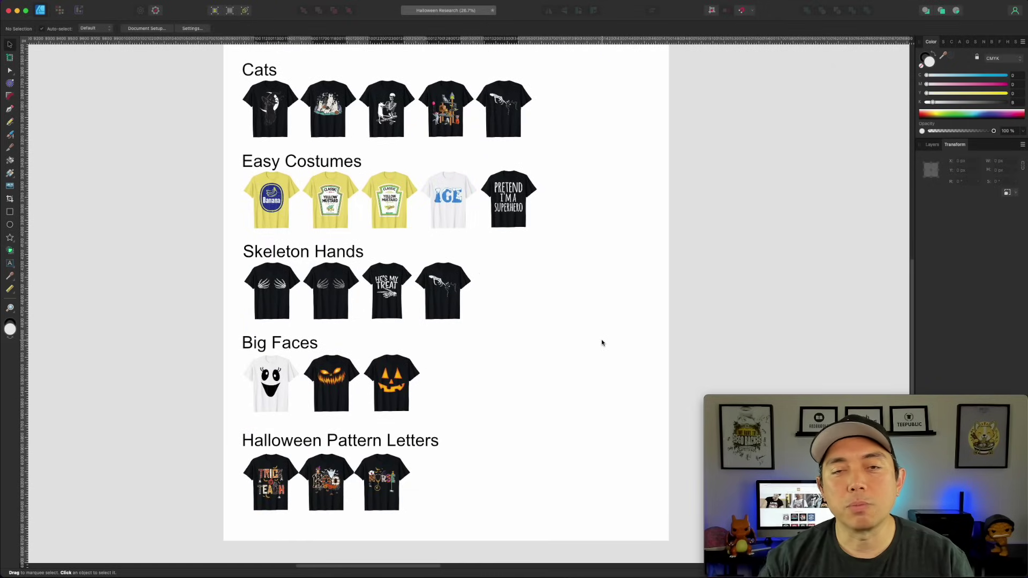
pyautogui.scroll(9, 601, 342)
pyautogui.scroll(-13, 601, 342)
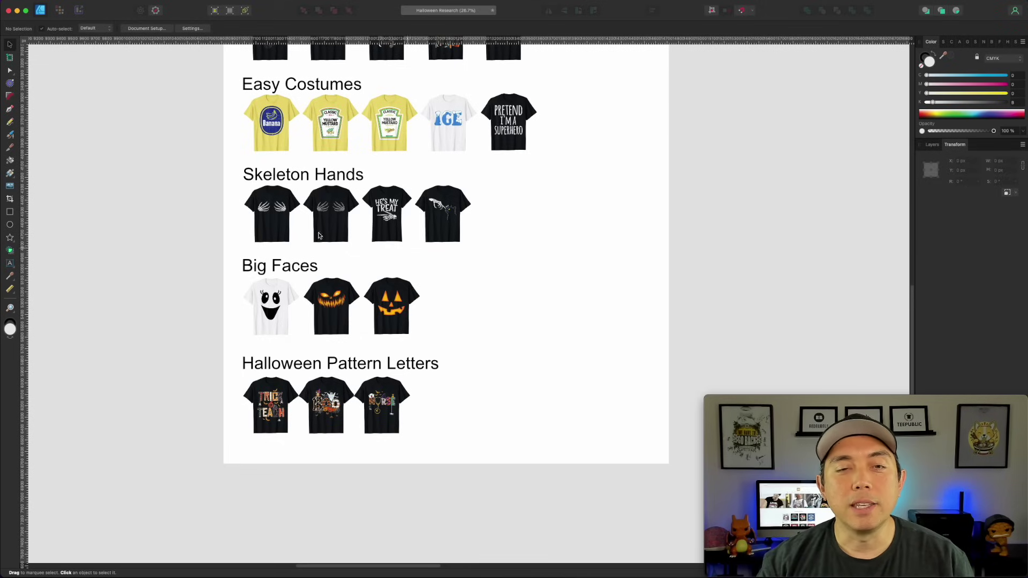
pyautogui.scroll(3, 493, 298)
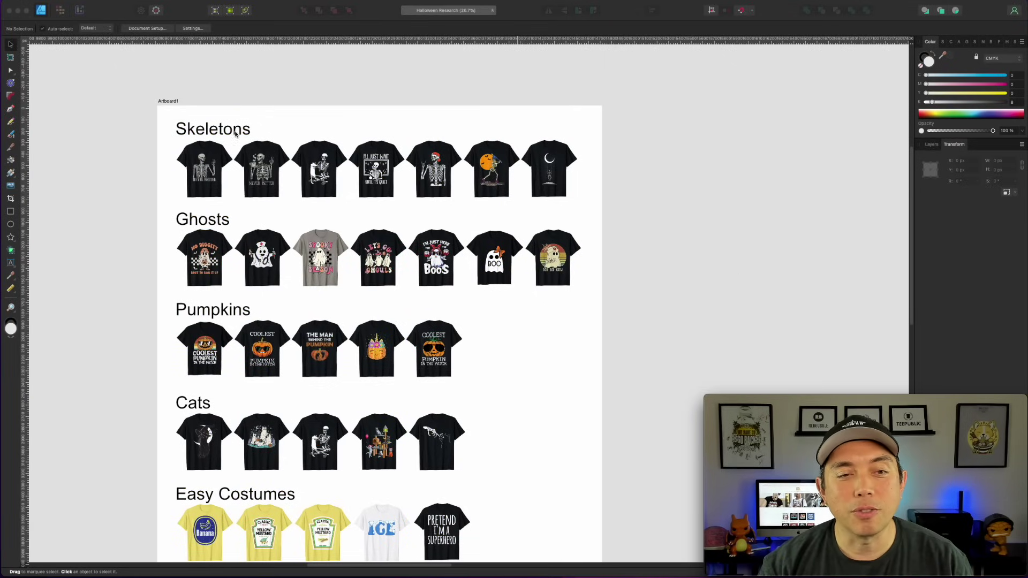
# - Go to the artboard pairing the Skeletons shirts with a list of ideas and view it up close
pyautogui.scroll(5, 242, 187)
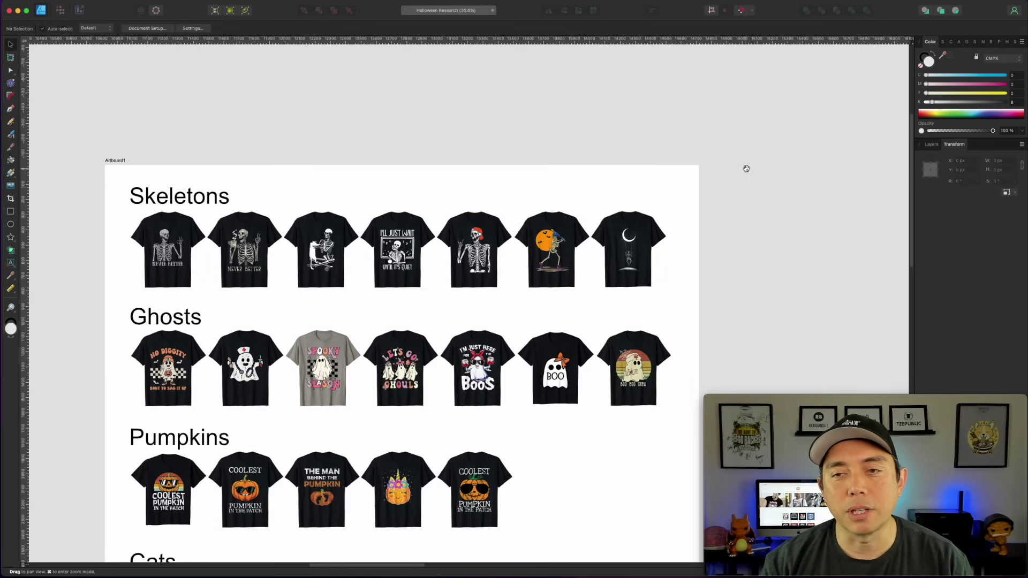
pyautogui.hscroll(20, 746, 168)
pyautogui.hscroll(15, 463, 166)
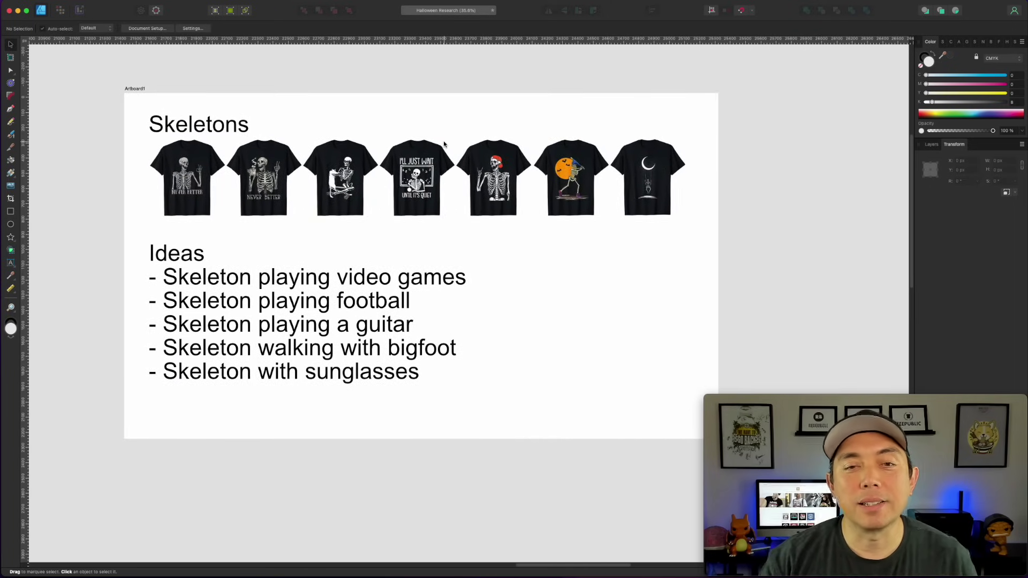
pyautogui.scroll(2, 468, 201)
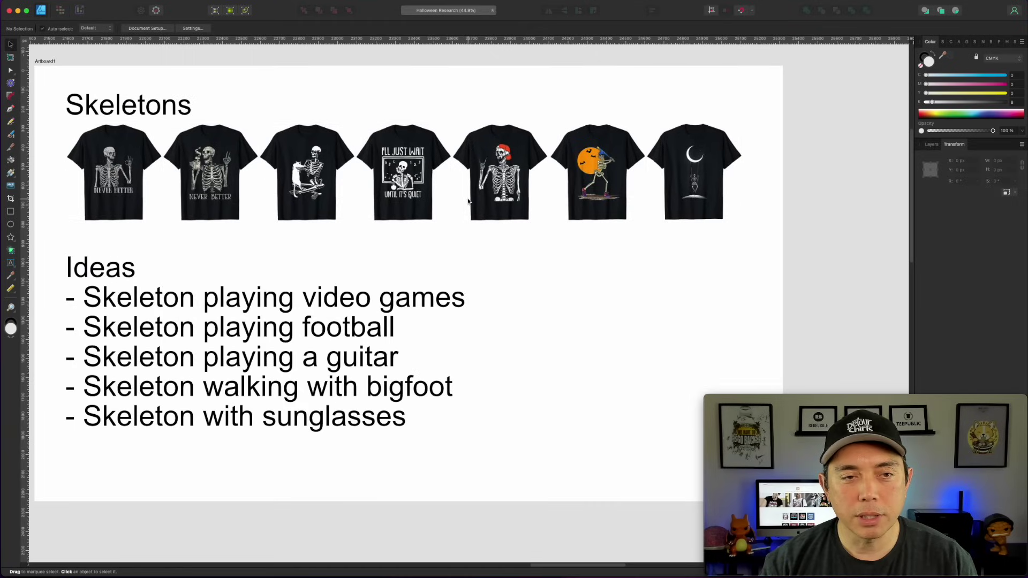
pyautogui.scroll(1, 469, 201)
pyautogui.moveTo(390, 230); pyautogui.dragTo(458, 234)
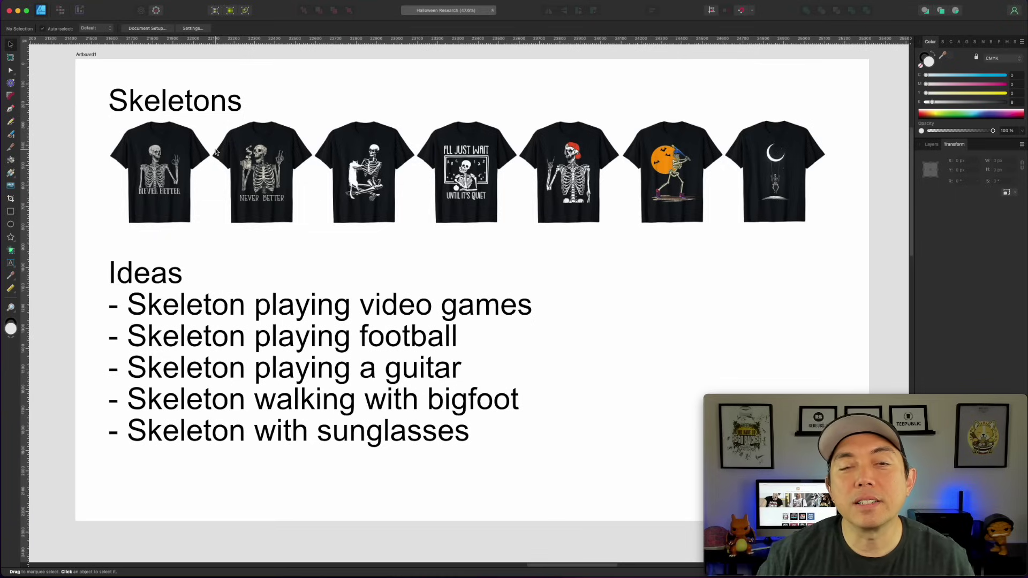